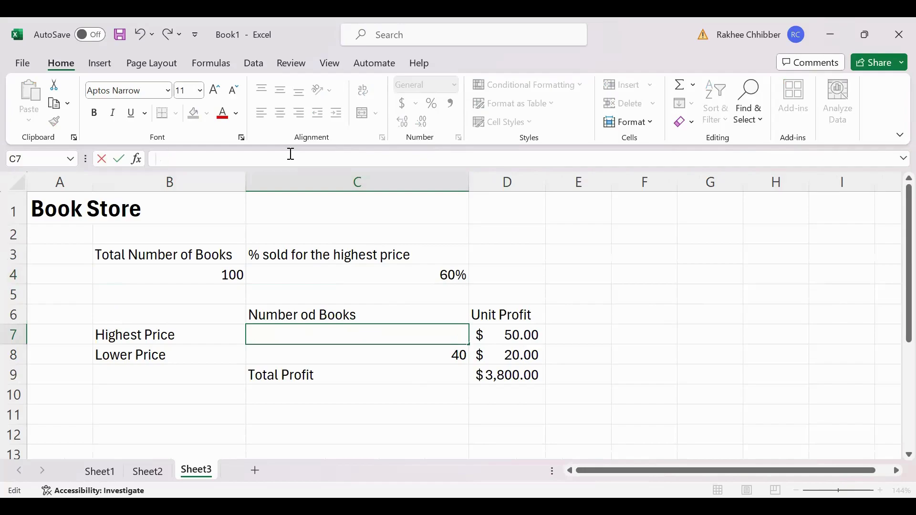
Enter the formula =B4*C4 in C7 to calculate the number of books sold at the highest price
text(=)
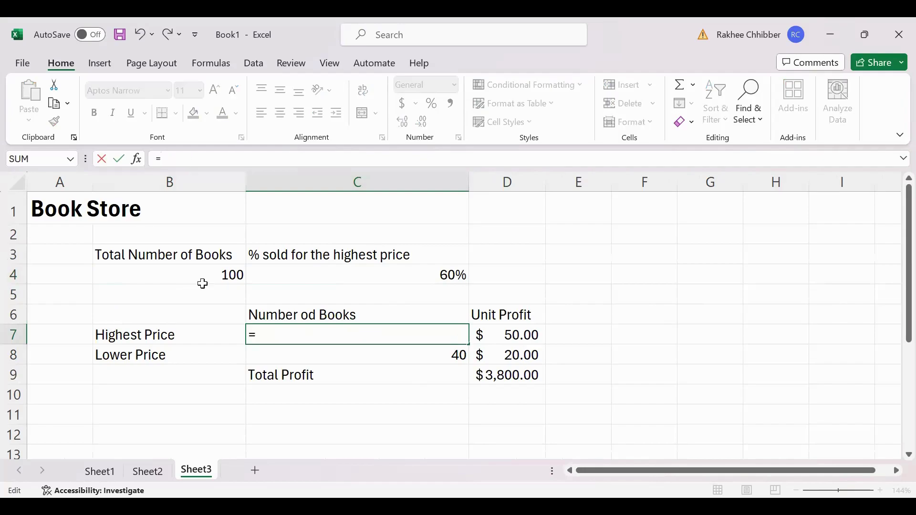
click(220, 277)
click(390, 330)
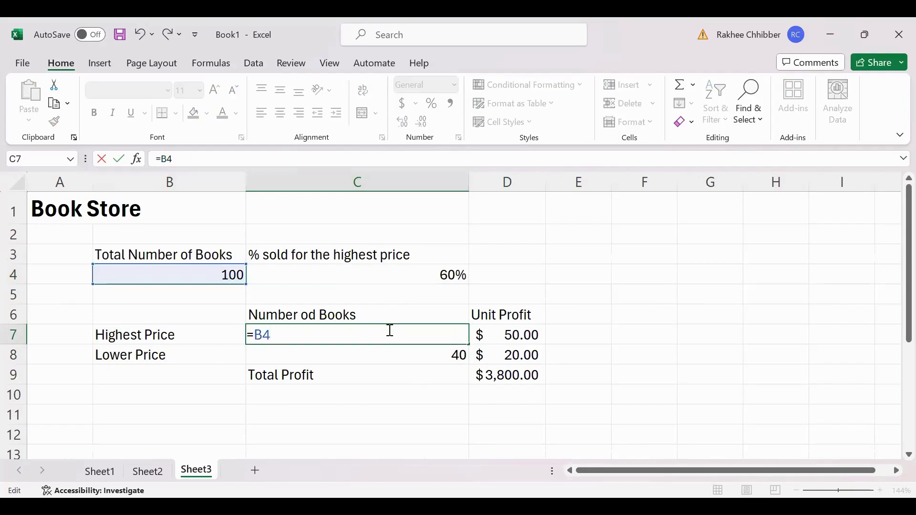
text(*)
click(419, 274)
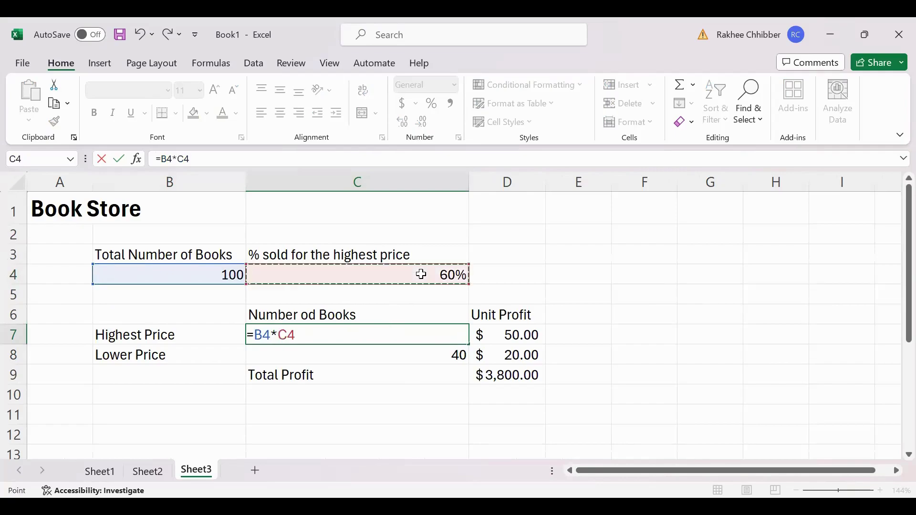
key(Return)
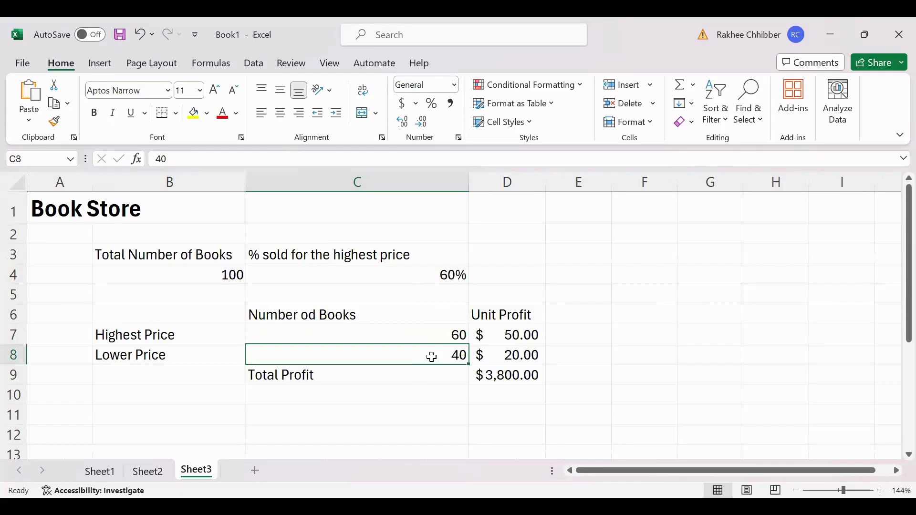
Replace the fixed Lower Price book count in C8 with the formula =B4*(1-C7)
click(172, 158)
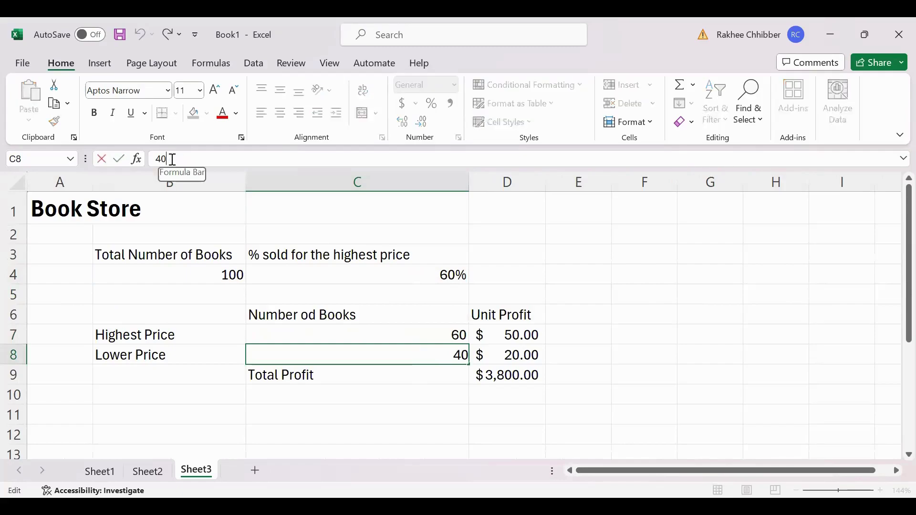
key(BackSpace)
key(BackSpace)
text(=)
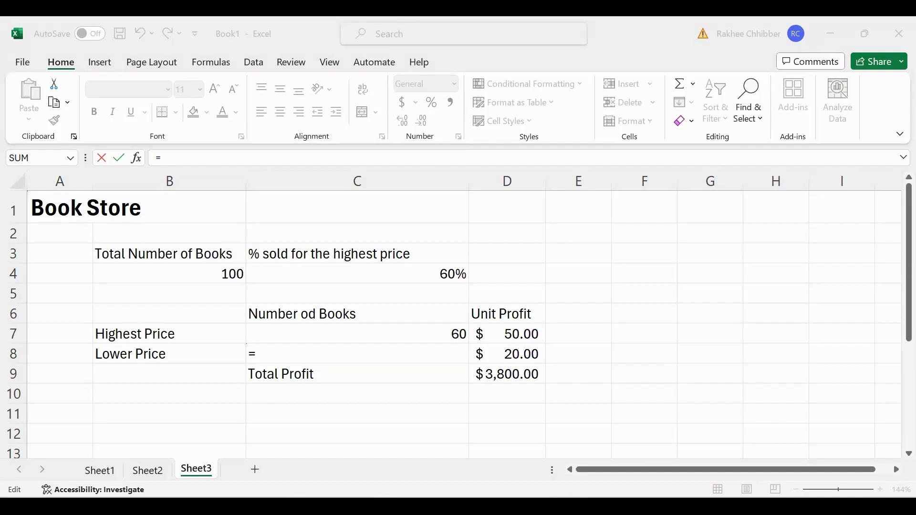
click(242, 276)
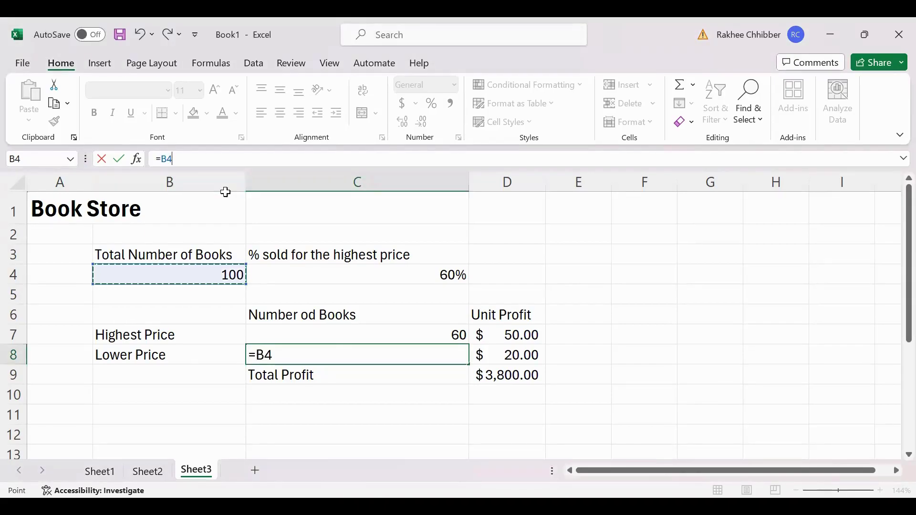
text(*(1-)
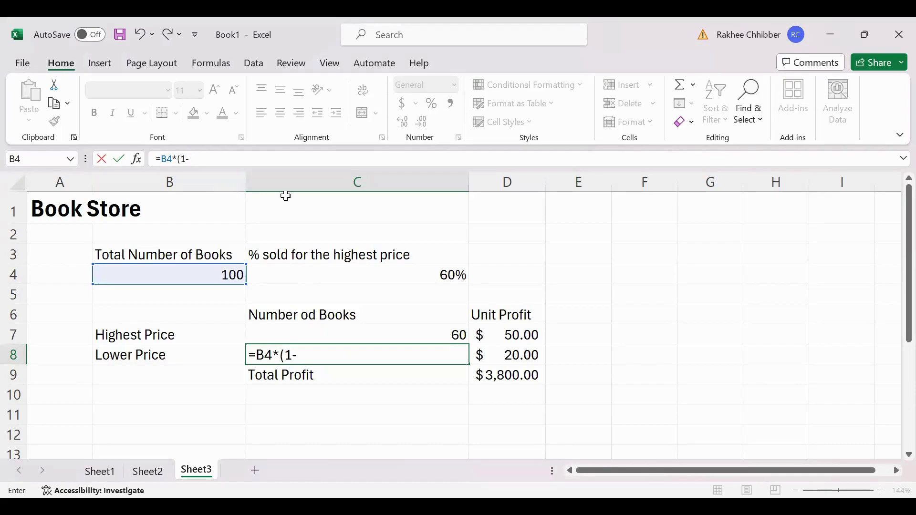
click(367, 337)
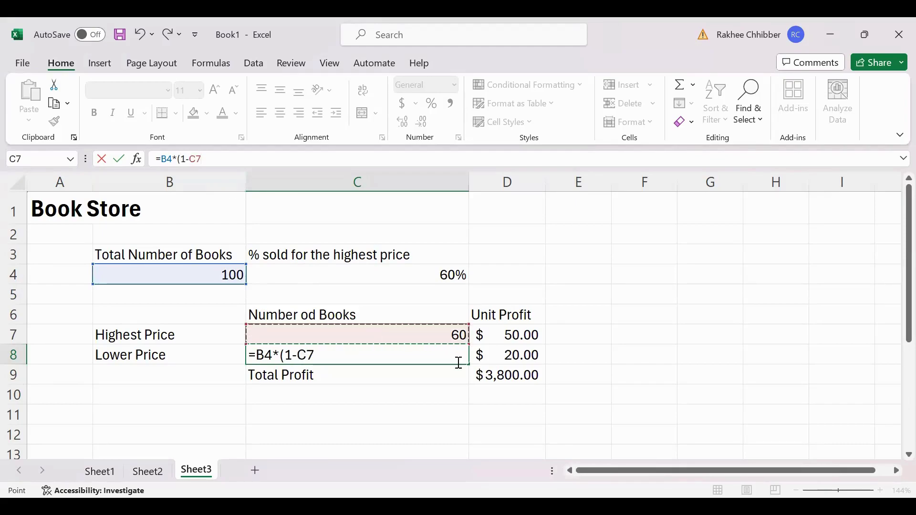
text())
key(Return)
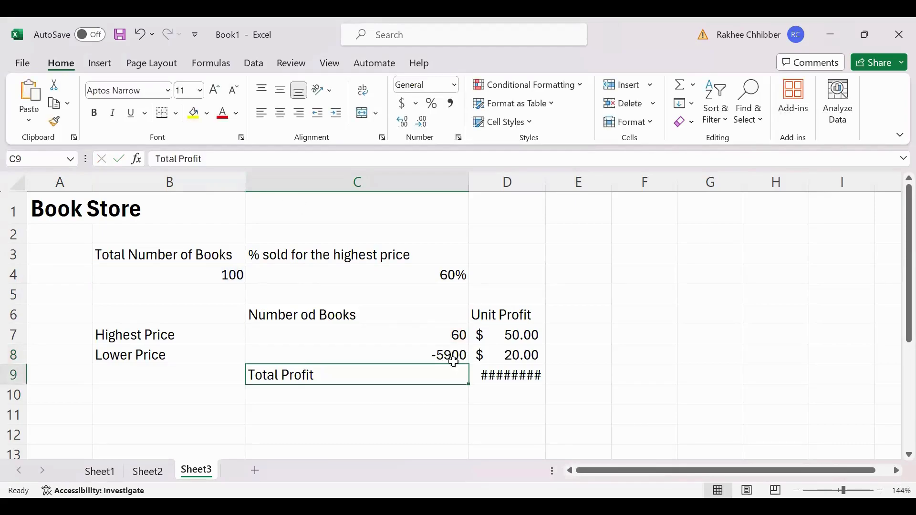
Try the formula =B4*(1-C4) for the Highest Price book count in C7 and undo it
click(431, 357)
click(418, 333)
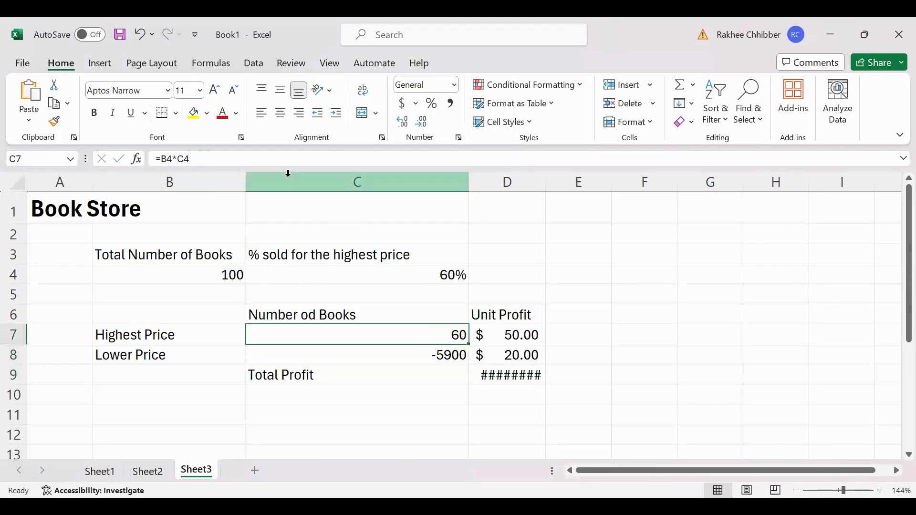
click(272, 164)
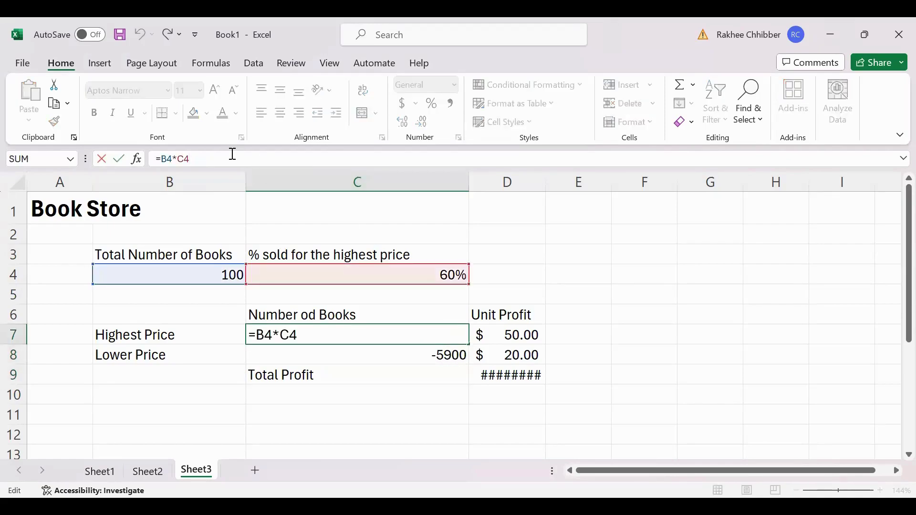
click(177, 159)
text((1-)
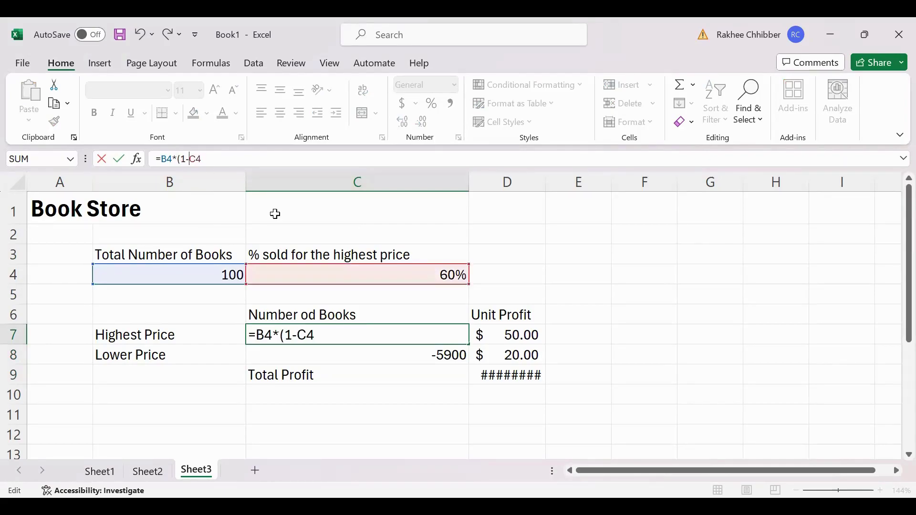
click(224, 158)
text())
key(Return)
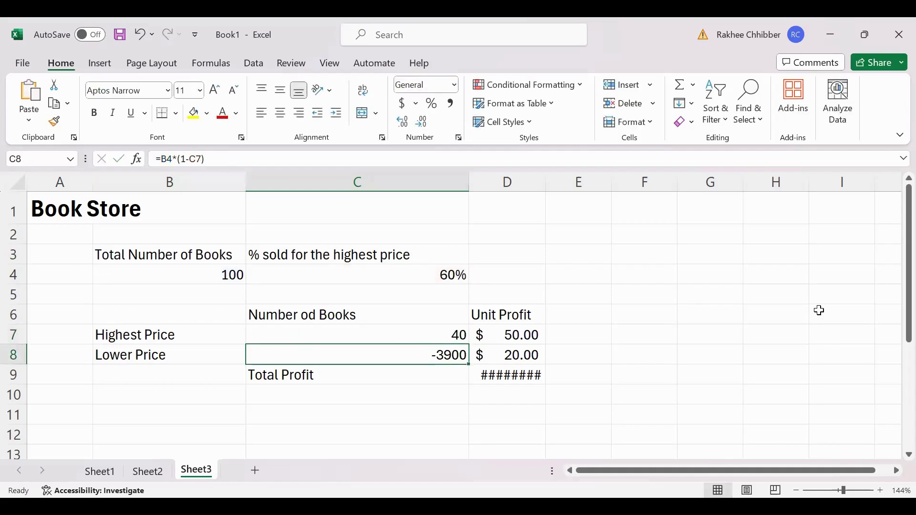
key(ctrl+z)
Correct the Lower Price formula in C8 to =B4*(1-C4)
click(343, 354)
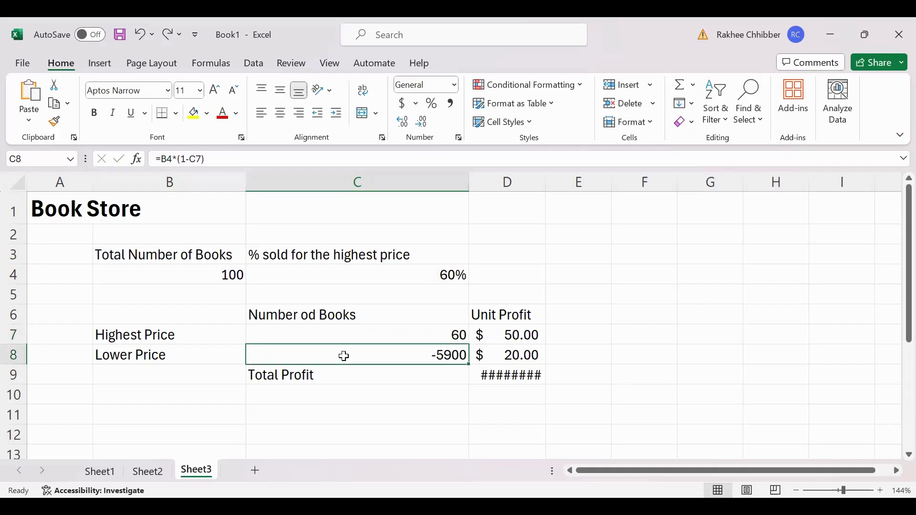
click(220, 158)
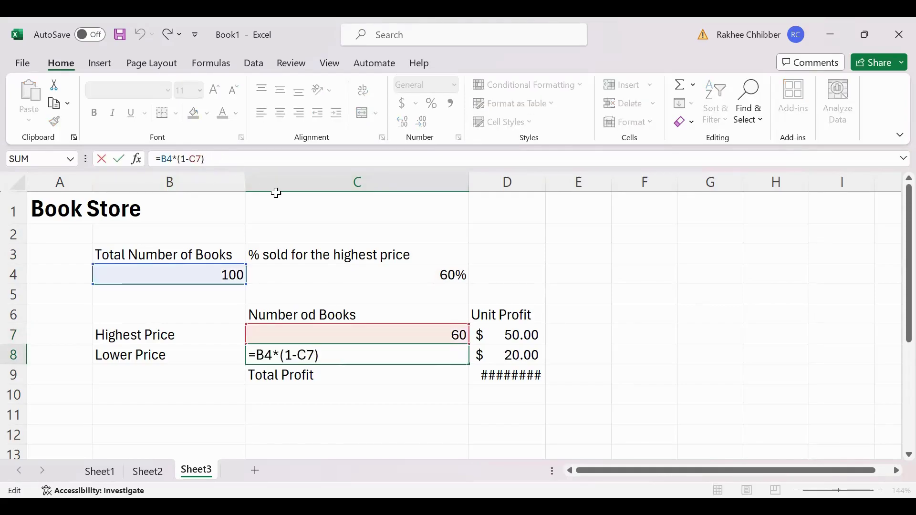
key(BackSpace)
text(4)
key(Return)
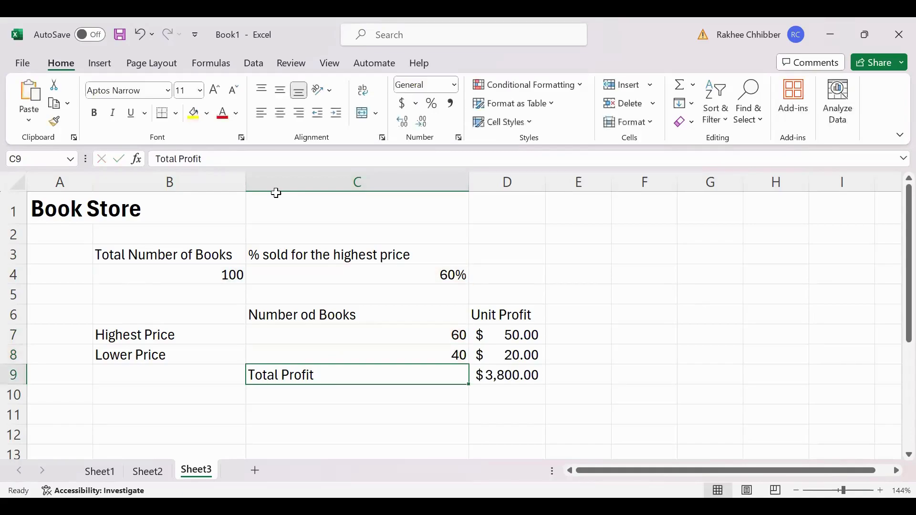
click(667, 340)
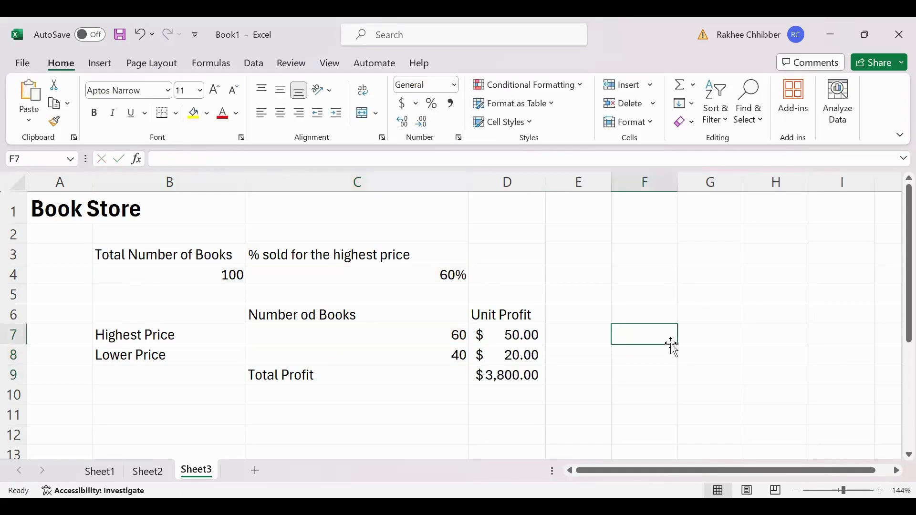
Review the inputs in B4 and C4 and the book-count formulas in C7 and C8
click(426, 274)
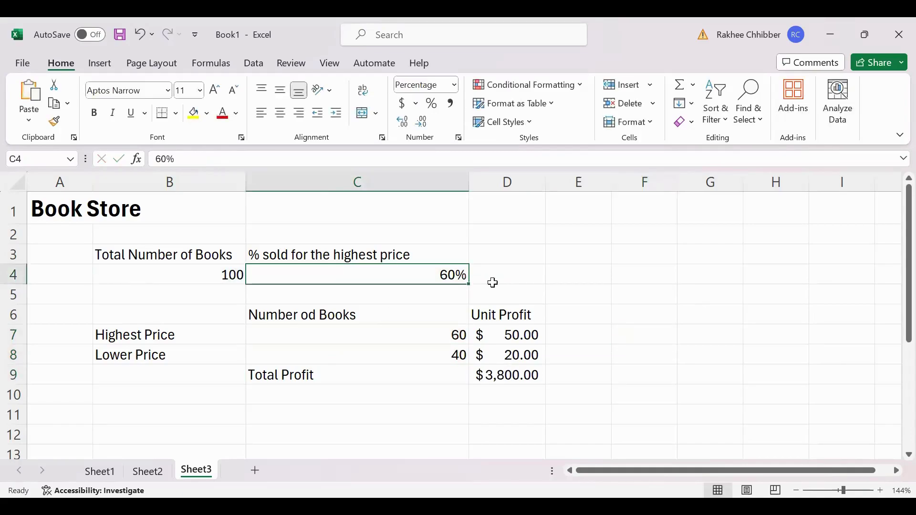
click(378, 337)
click(192, 277)
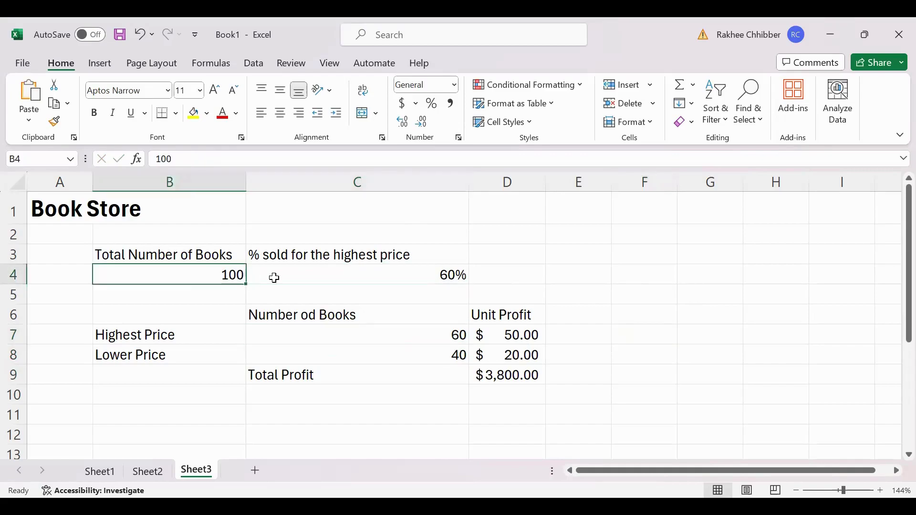
click(312, 278)
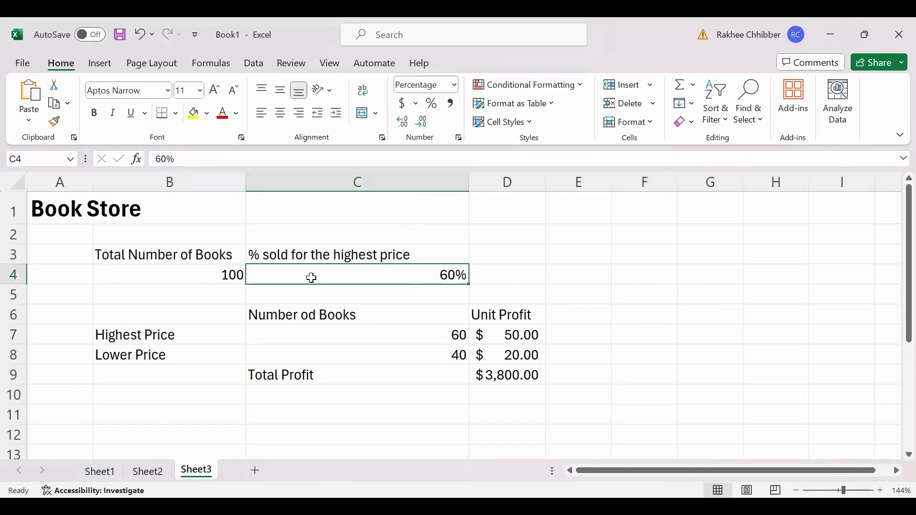
click(349, 334)
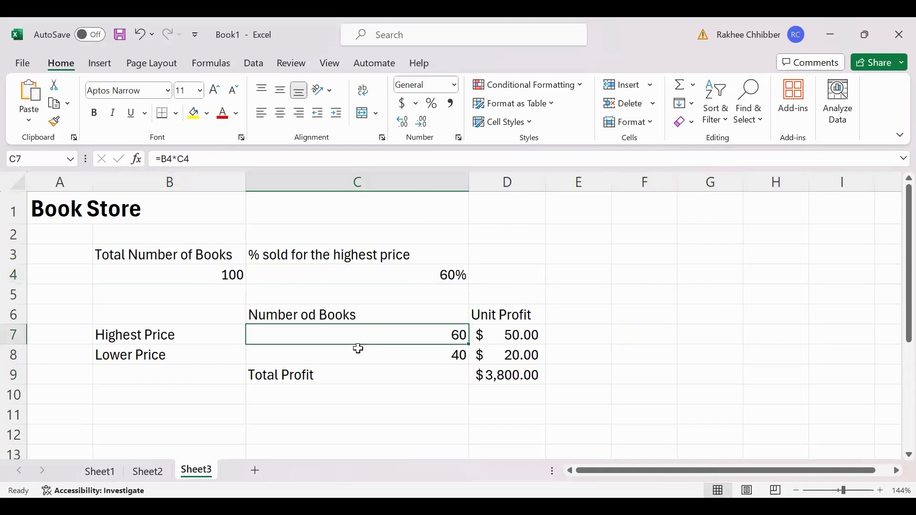
click(362, 354)
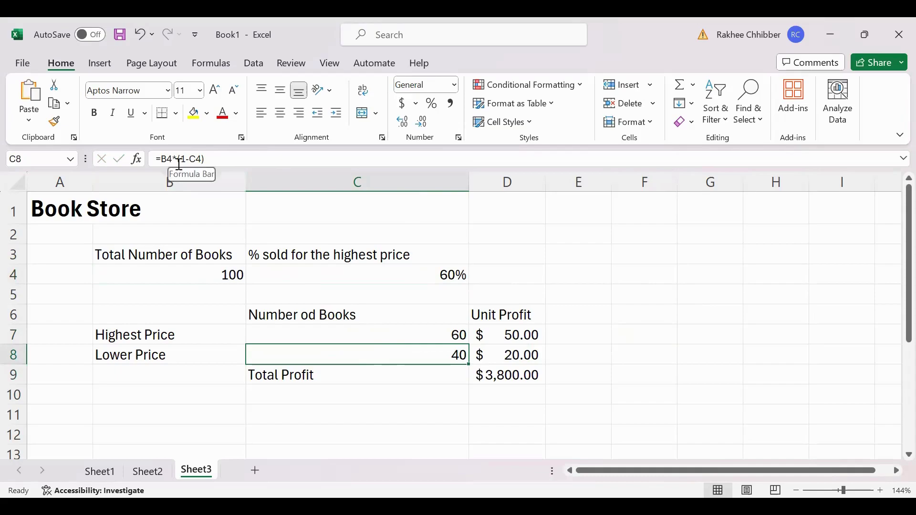
click(207, 275)
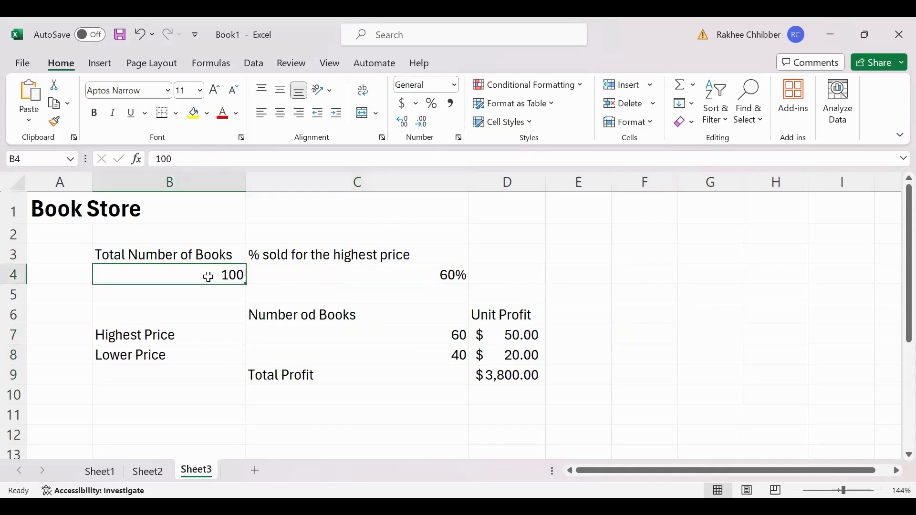
click(393, 339)
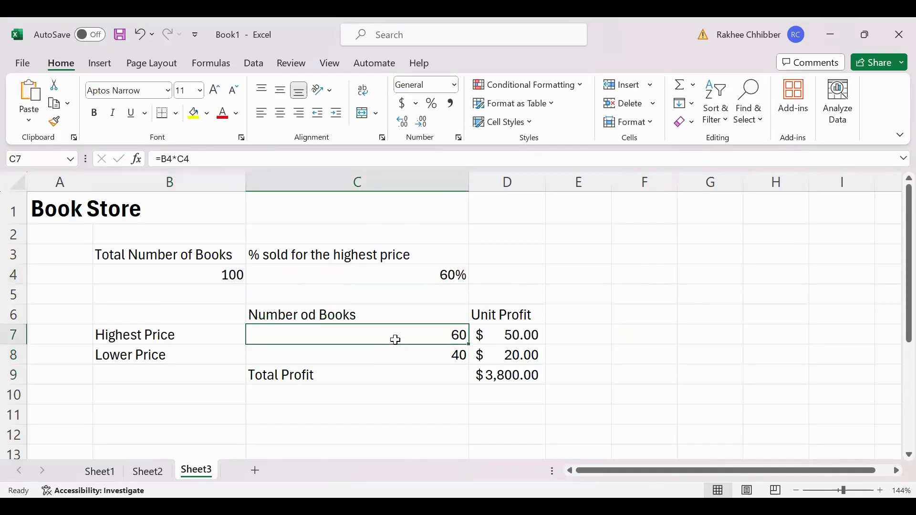
click(402, 360)
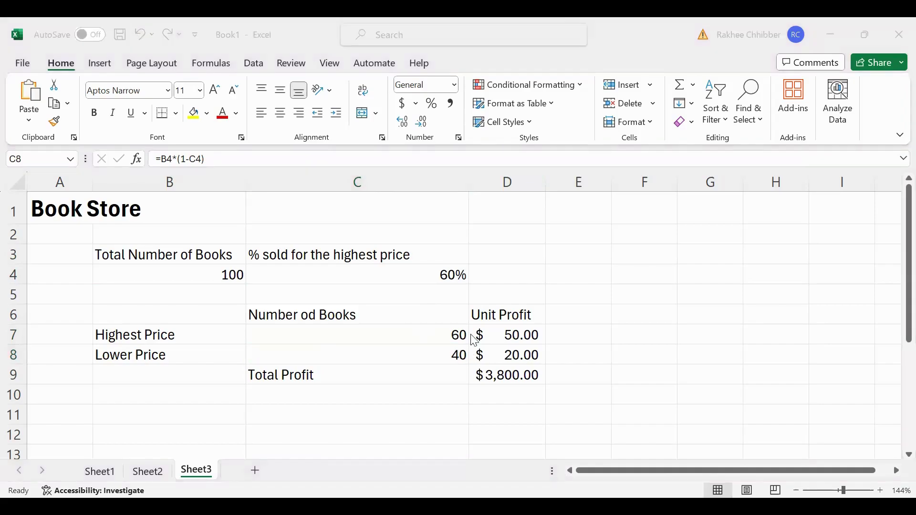
click(438, 355)
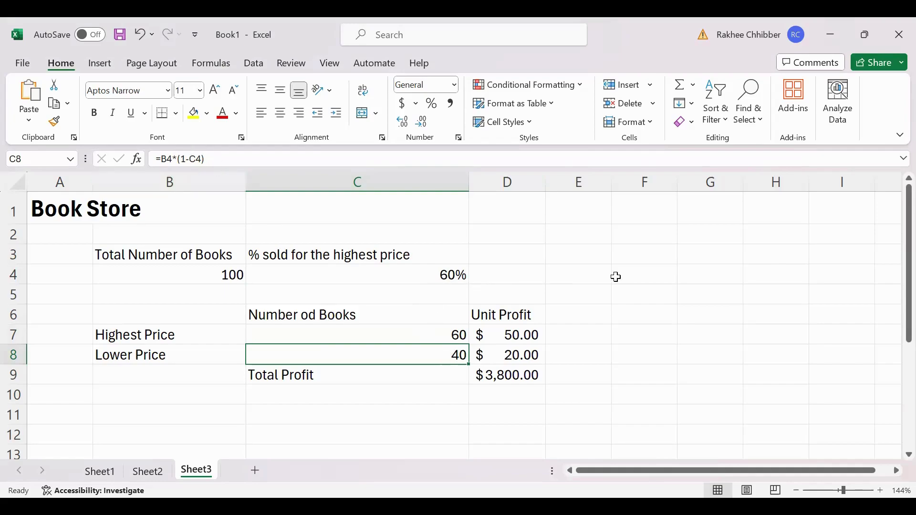
Open the Scenario Manager with the percentage cell C4 selected, and move the dialog clear of the book store data
click(411, 279)
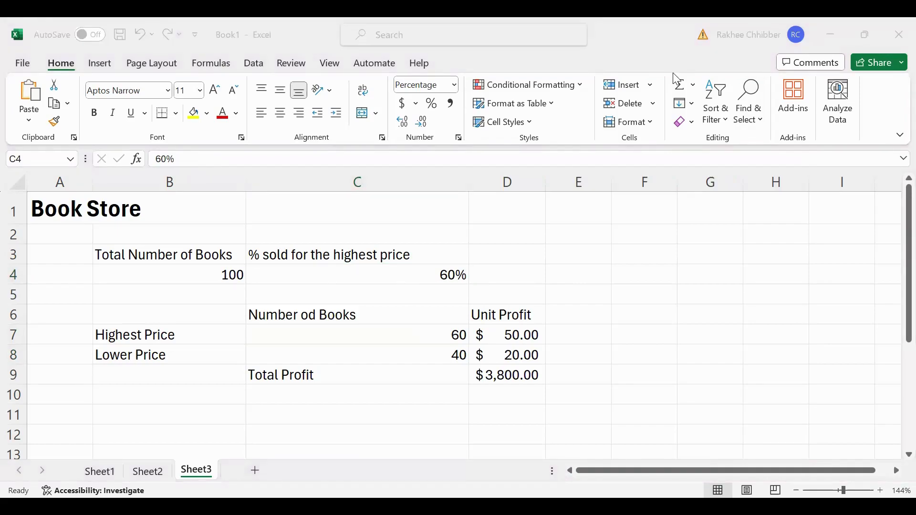
click(254, 64)
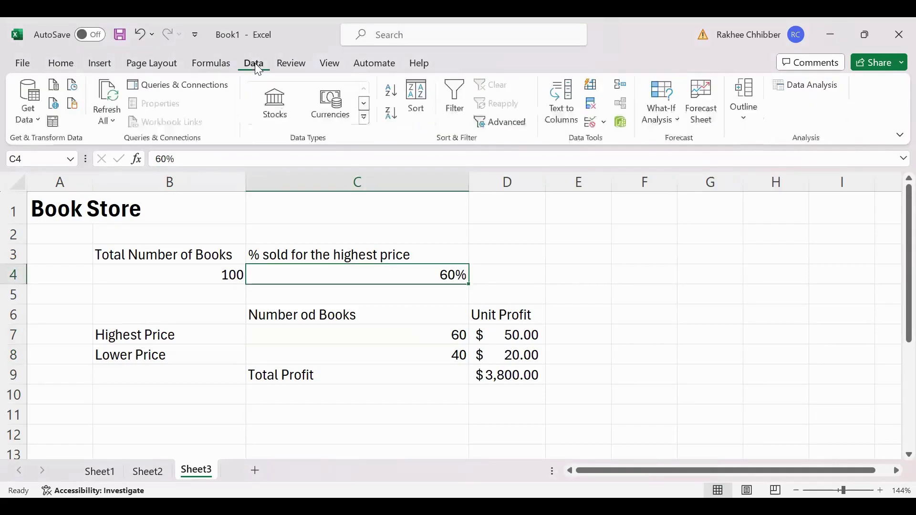
click(681, 123)
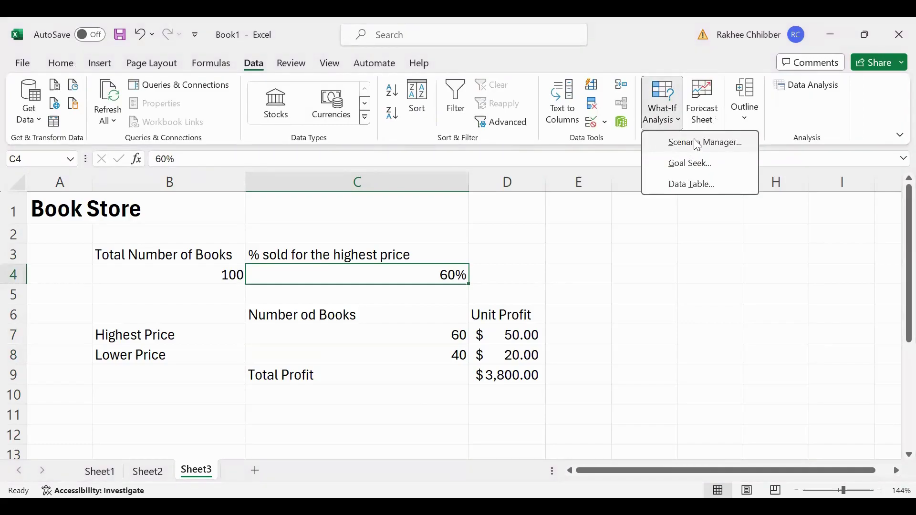
click(696, 142)
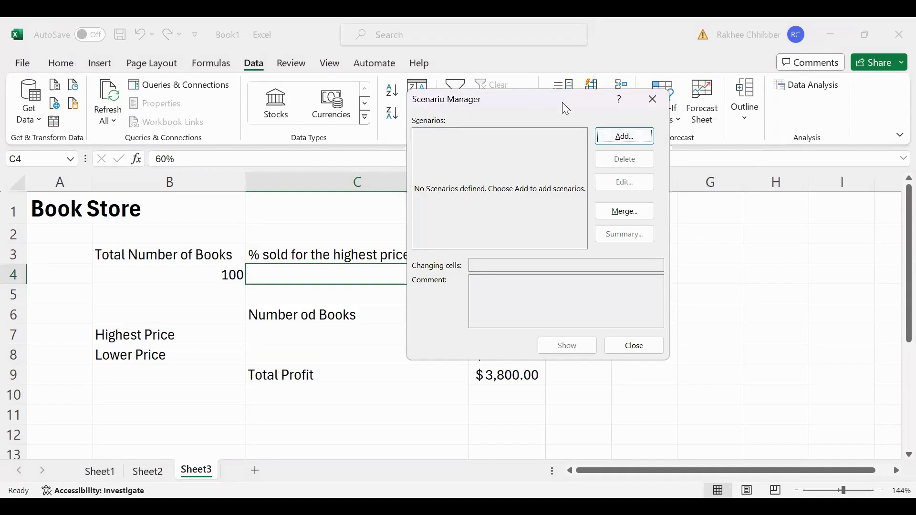
drag(562, 102, 712, 150)
Add a scenario named "60% highest" with C4 as the changing cell and a value of 0.6
click(775, 186)
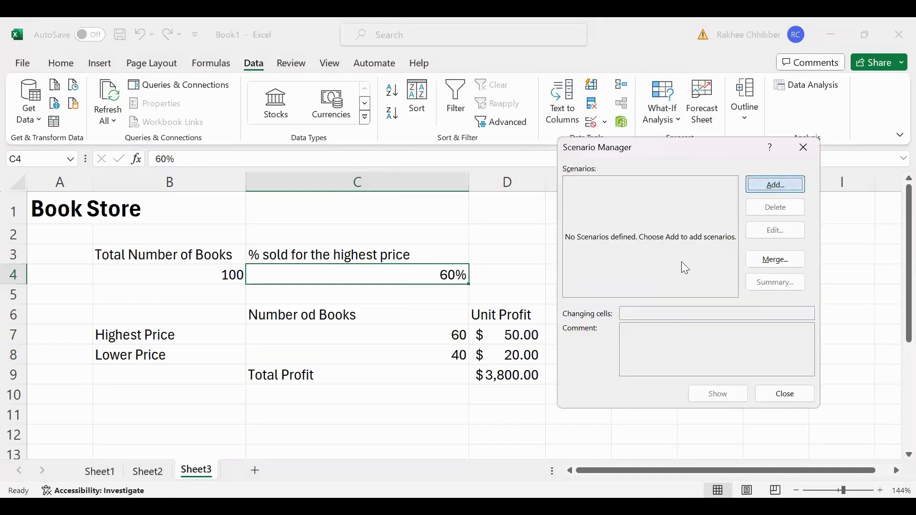
text(60)
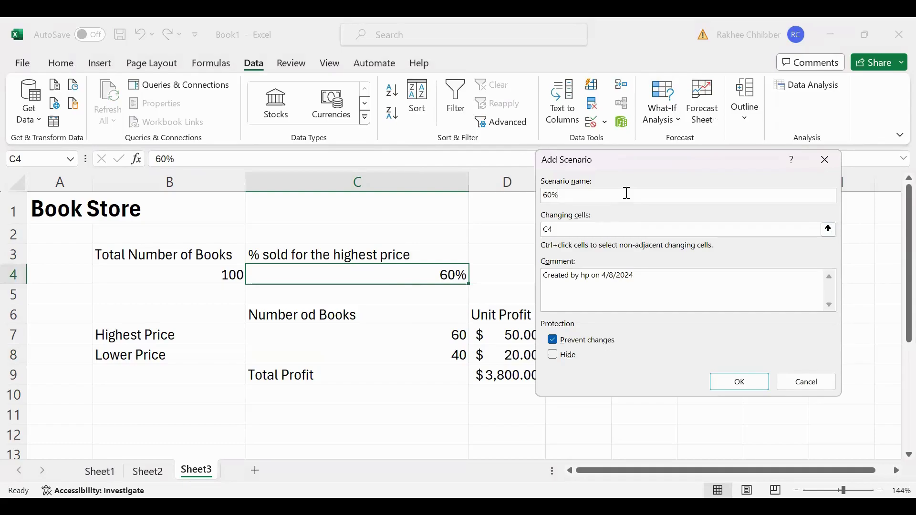
text(% highest)
click(738, 383)
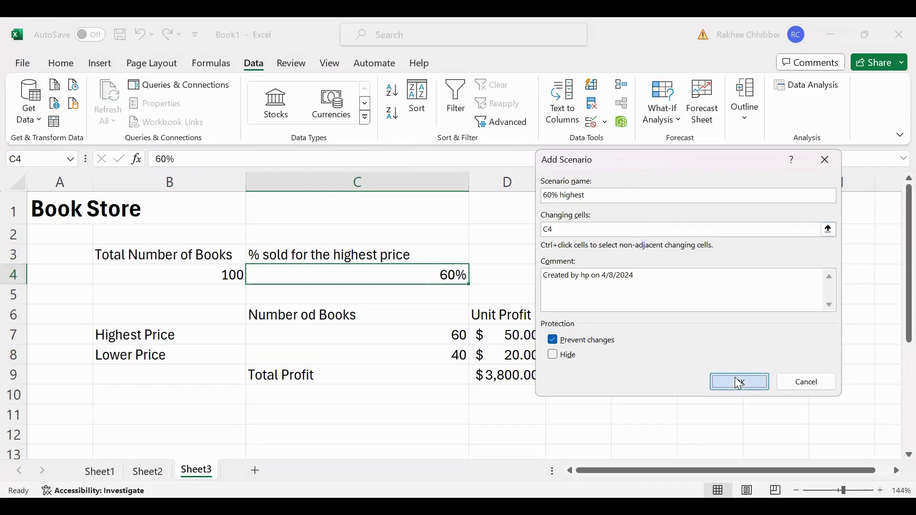
click(739, 381)
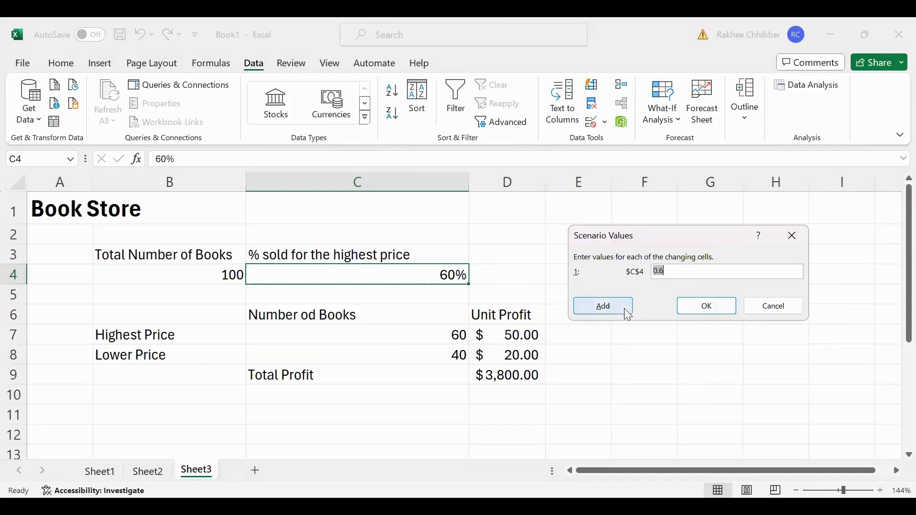
click(608, 311)
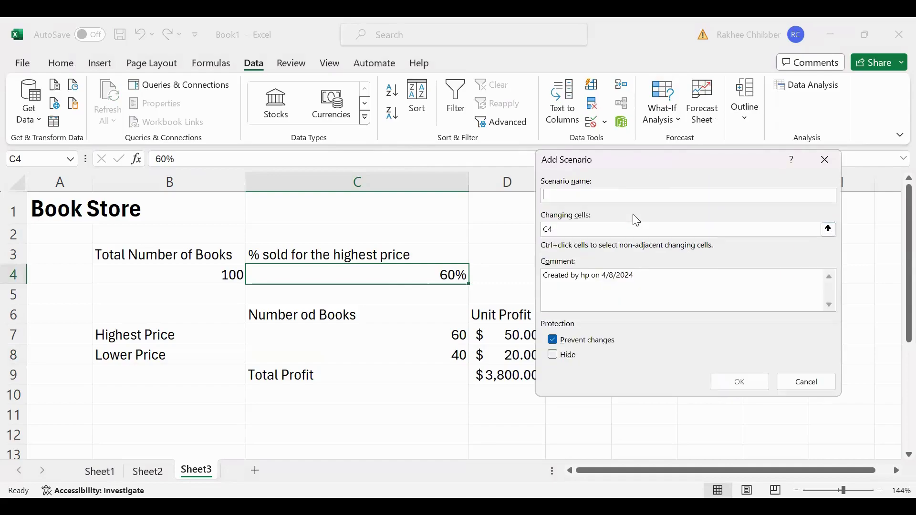
Add a scenario named "70% Highest" that sets changing cell C4 to 0.7
text(70% Highest)
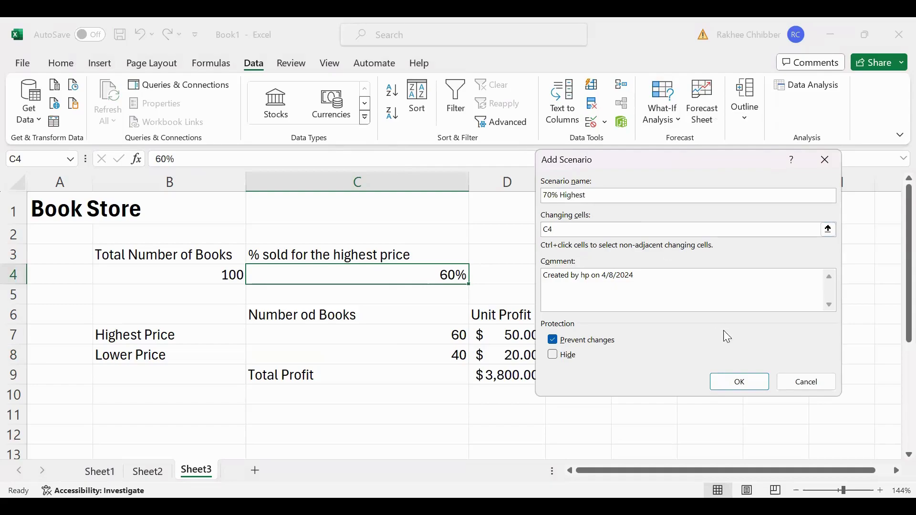
click(732, 389)
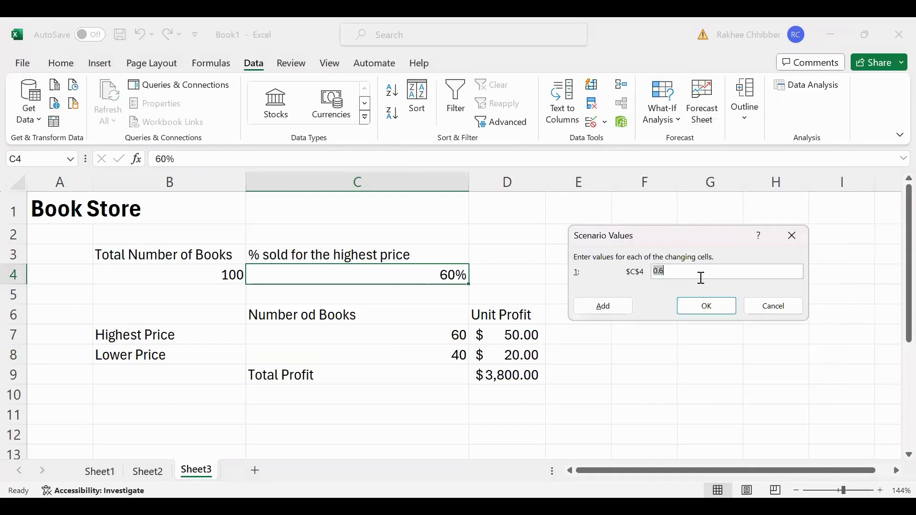
click(703, 272)
click(602, 307)
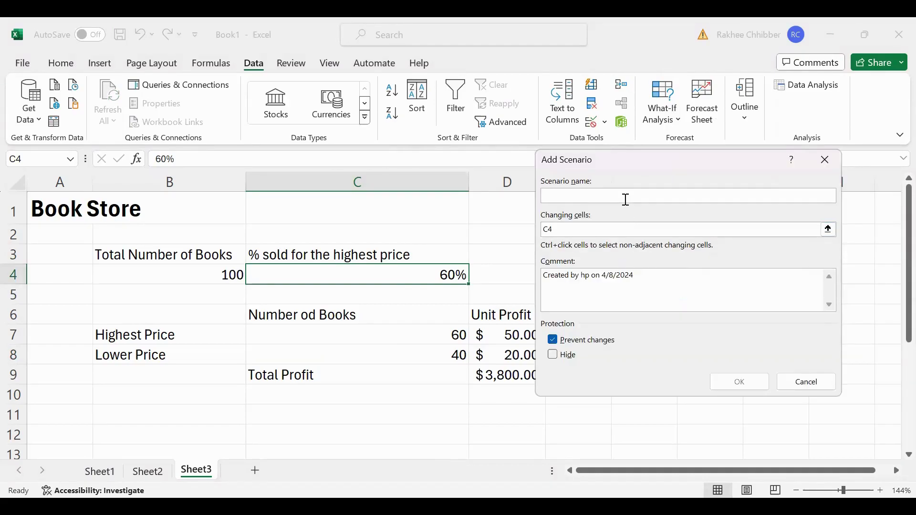
Add a scenario named "80% Highest" that sets changing cell C4 to 0.8
text(80% Highest)
click(745, 384)
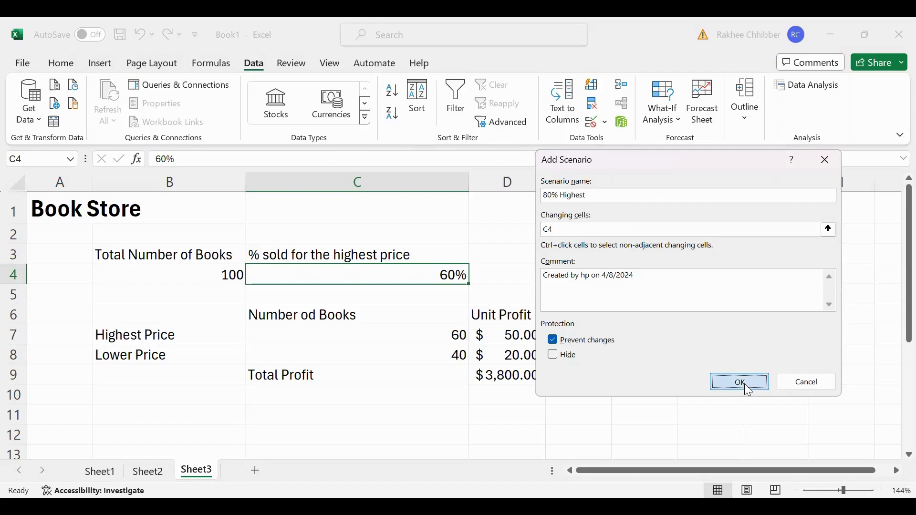
key(BackSpace)
text(8)
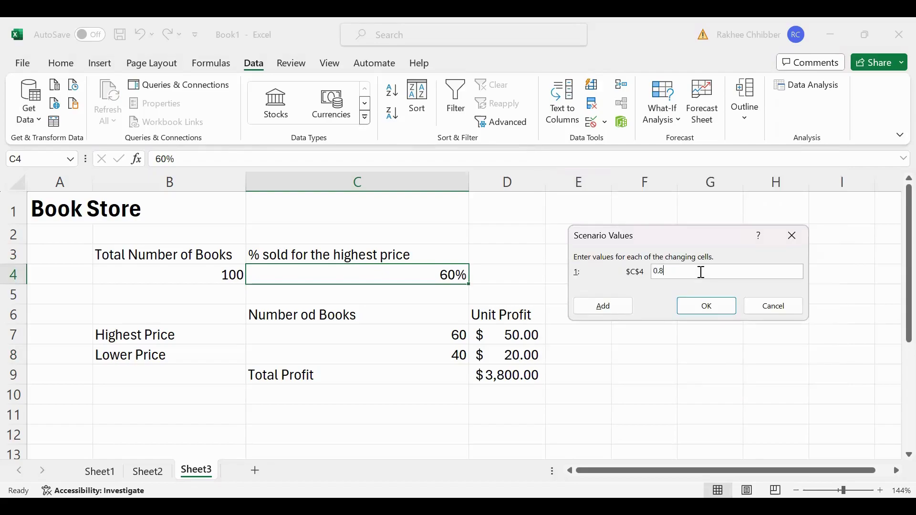
click(605, 309)
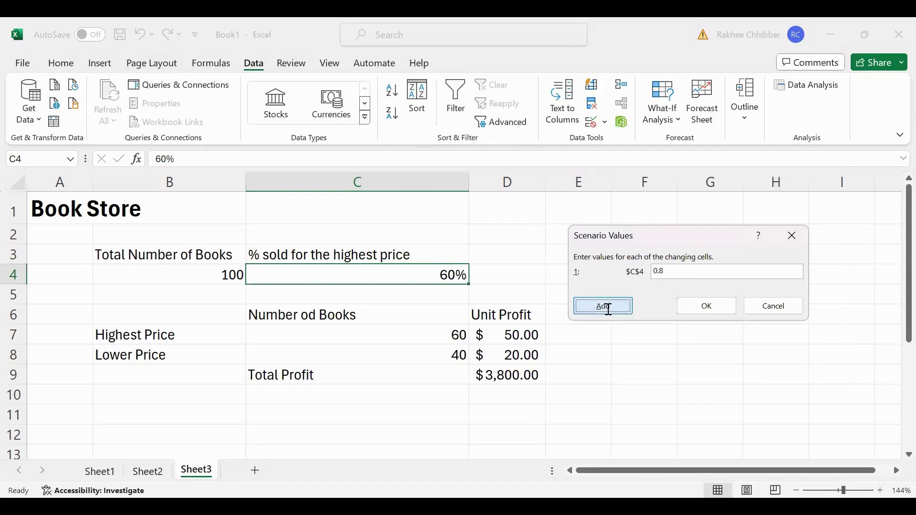
Add a scenario named "90% Highest" that sets changing cell C4 to 0.9
text(90)
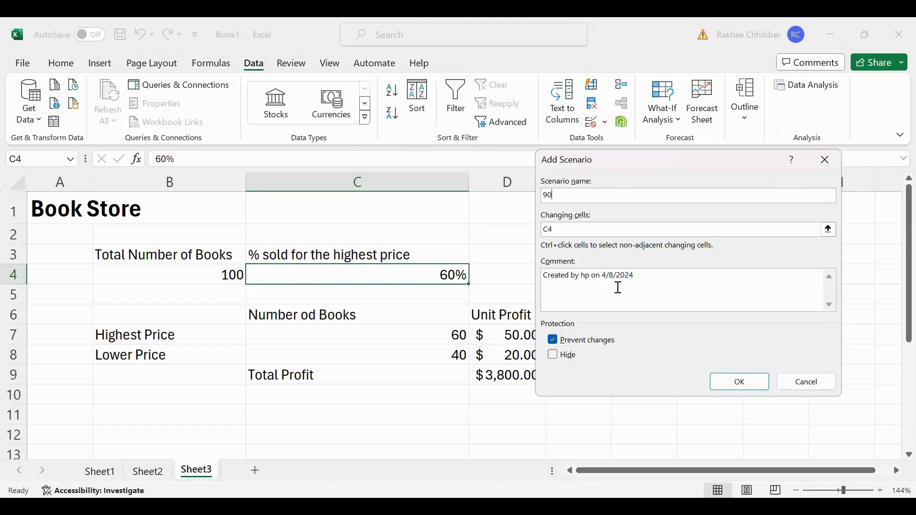
text(% Highest)
click(722, 385)
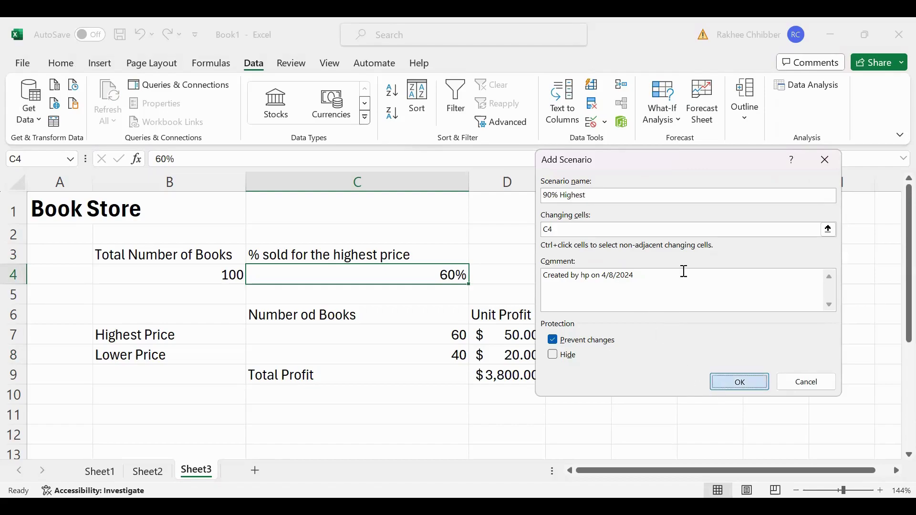
text(9)
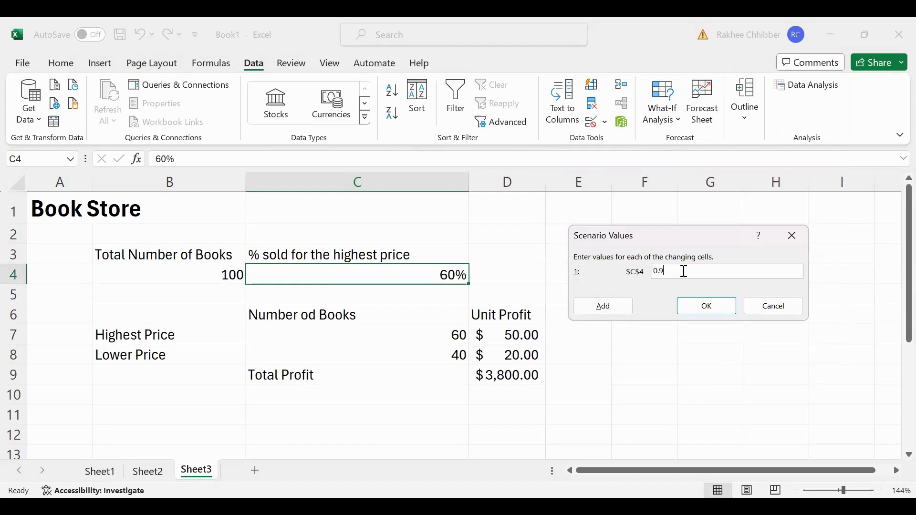
click(613, 311)
Add a final scenario named "100% Highest" that sets changing cell C4 to 1, and return to the scenario list
text(100)
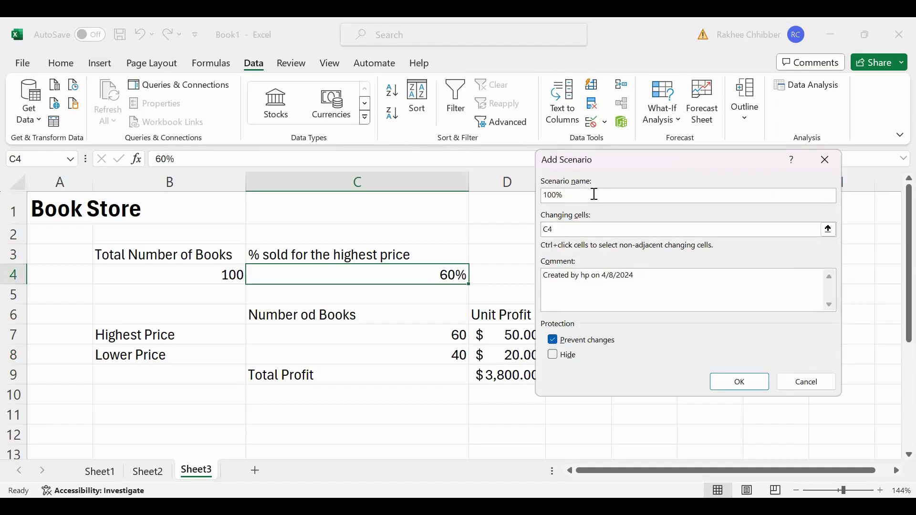
text(% Highest)
click(744, 381)
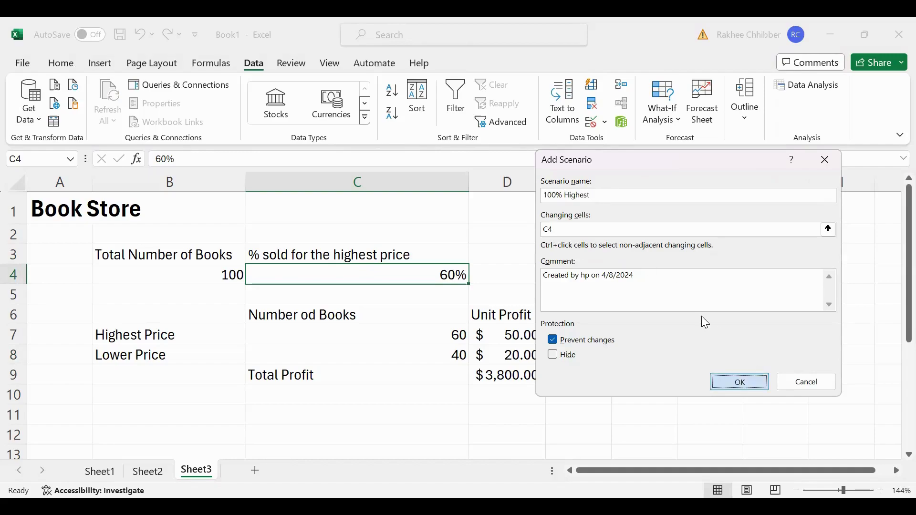
text(1)
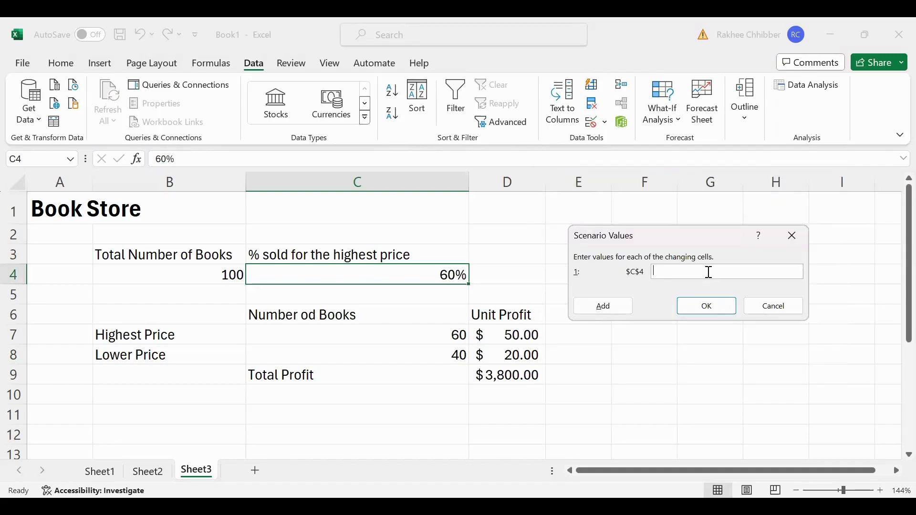
click(708, 311)
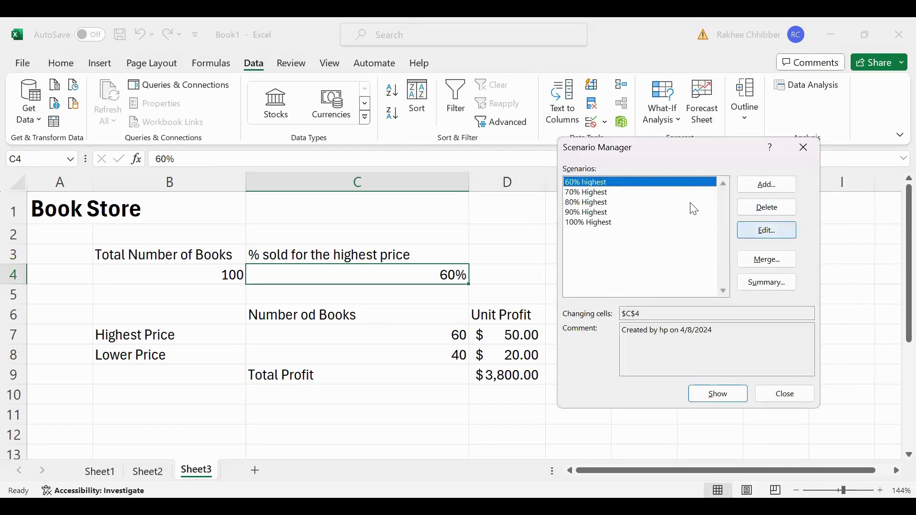
Look through the five scenarios and generate a scenario summary report with B10 as the result cell
click(598, 195)
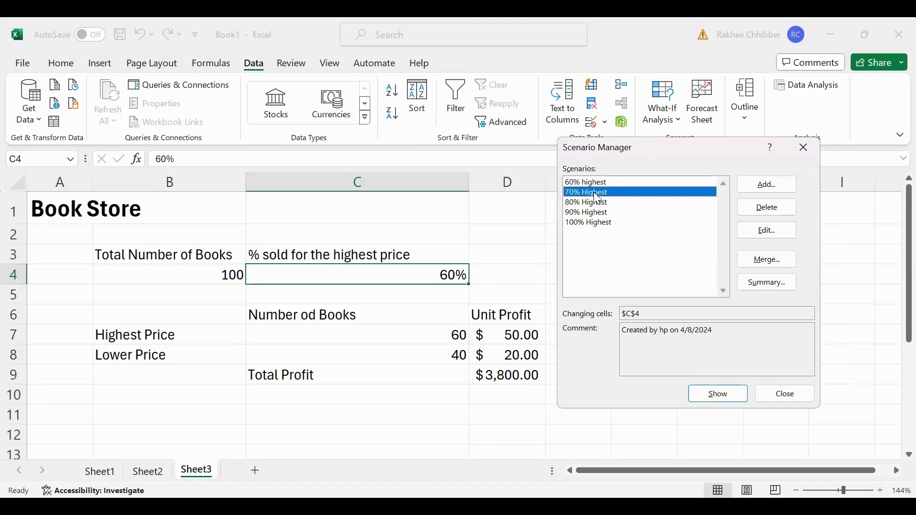
click(592, 204)
click(590, 214)
click(590, 223)
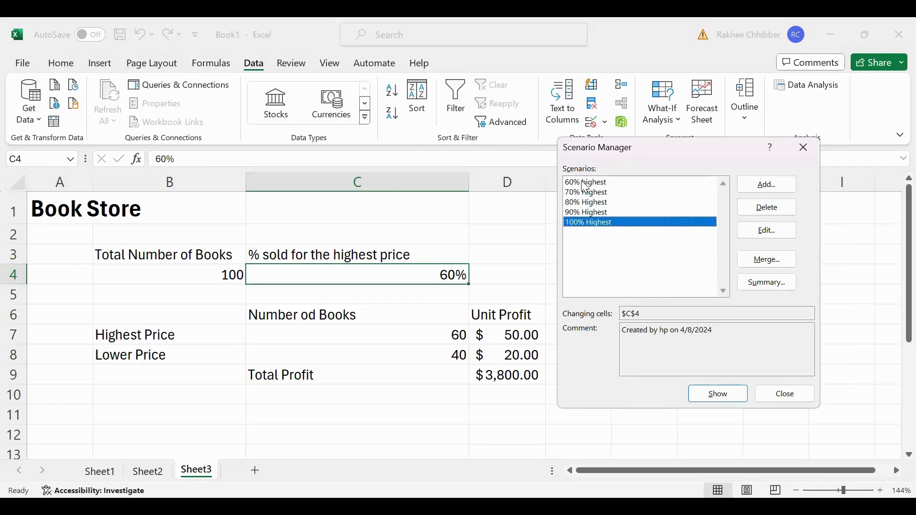
click(585, 183)
click(769, 284)
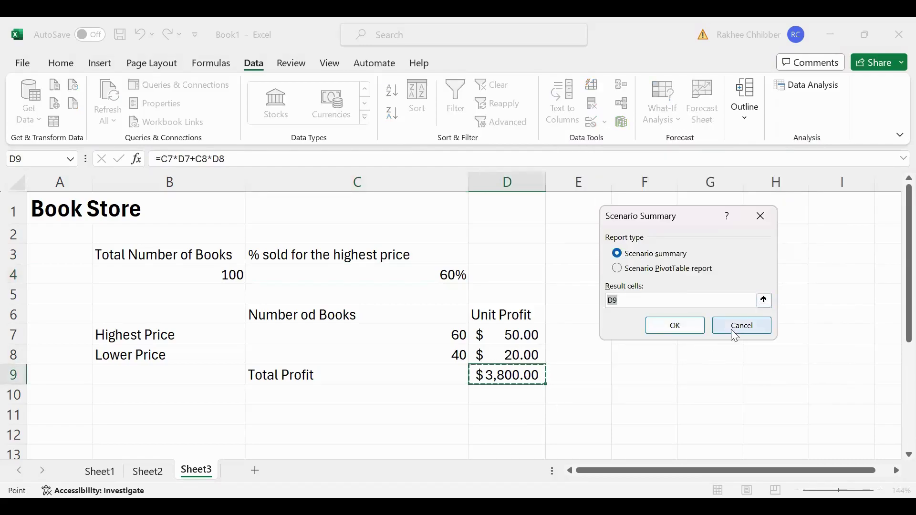
click(666, 302)
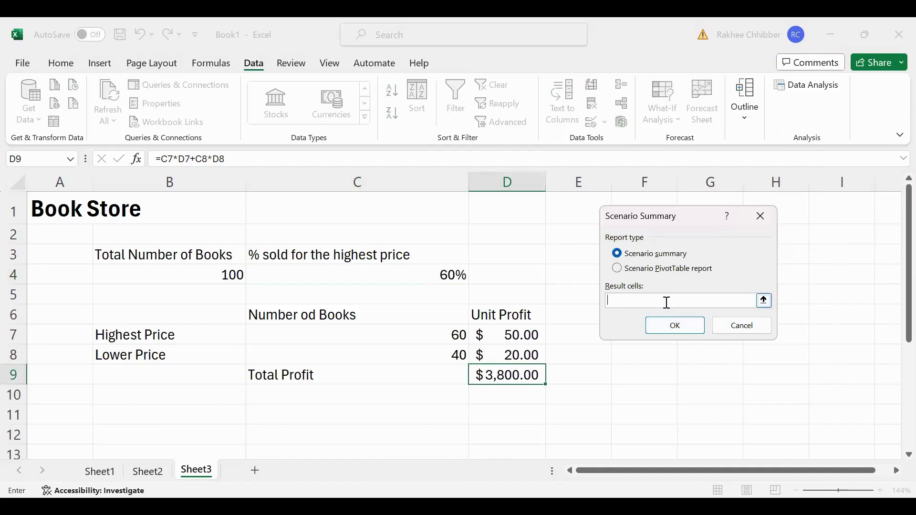
click(133, 398)
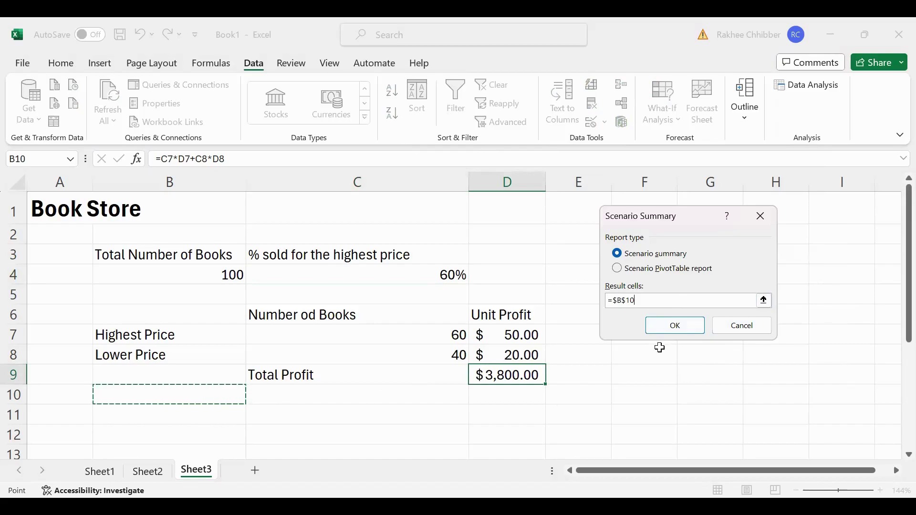
click(676, 327)
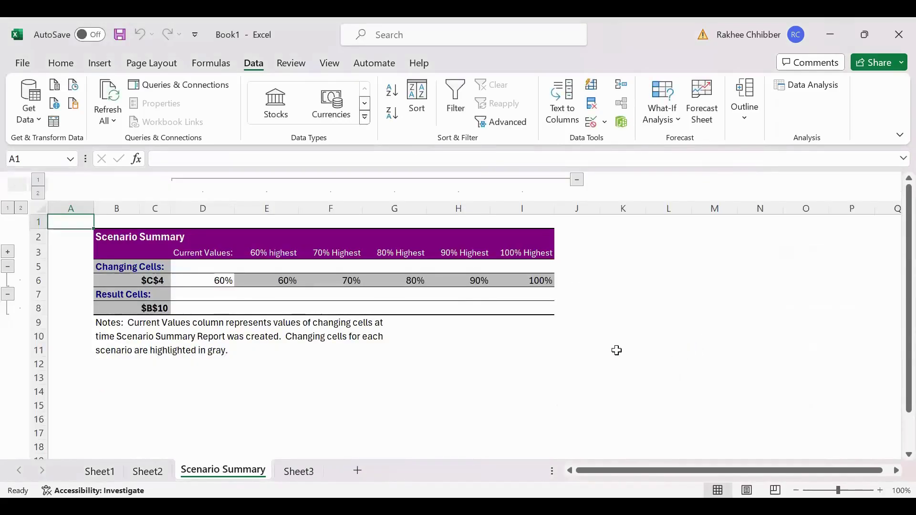
scroll(600, 338, down, 4)
scroll(543, 327, up, 4)
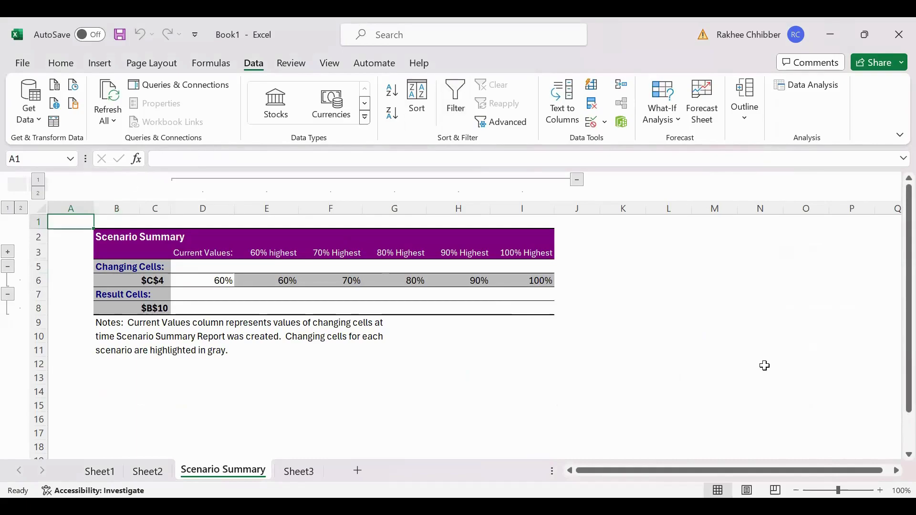
click(746, 363)
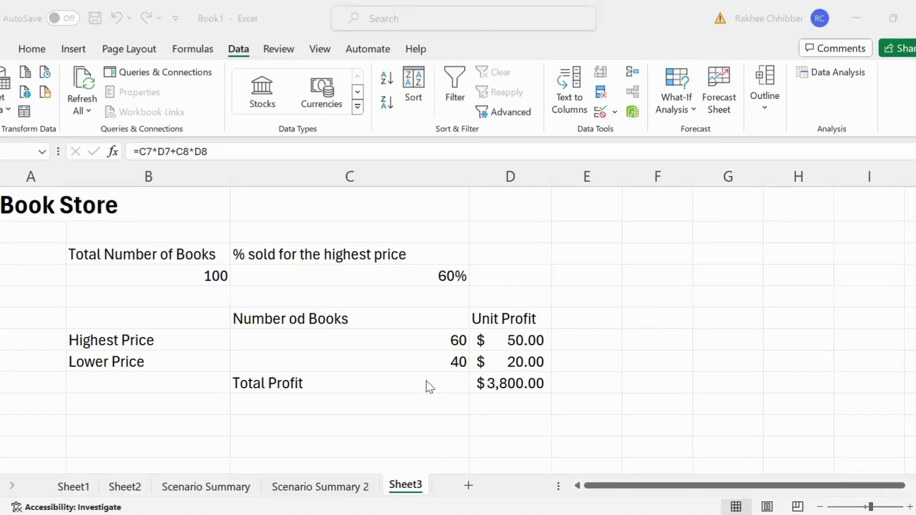
Reopen the Scenario Manager for the book store sheet and generate a scenario summary report with the Total Profit cell D9 as the result cell
click(612, 421)
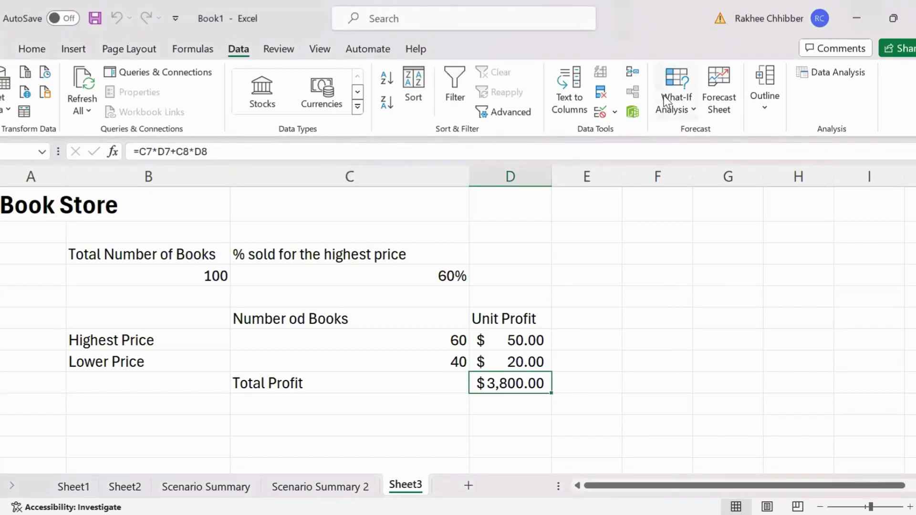
click(696, 112)
click(729, 143)
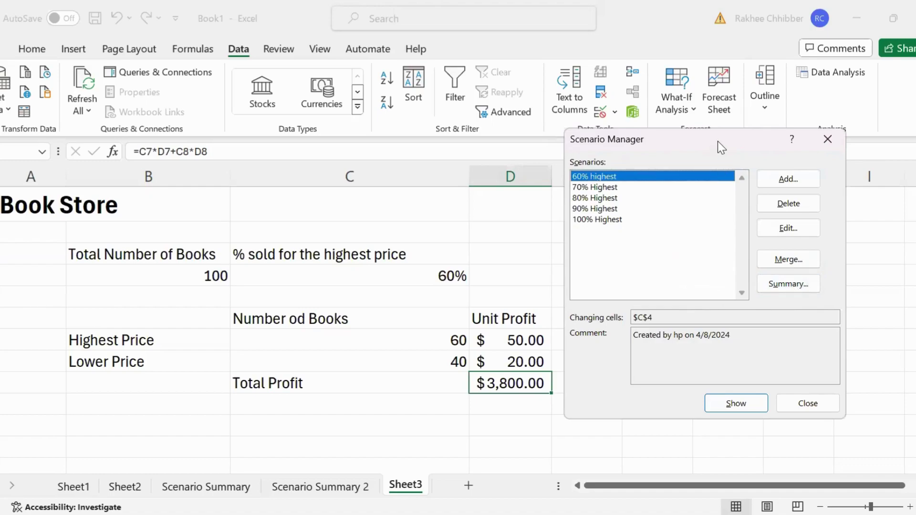
drag(717, 142, 755, 116)
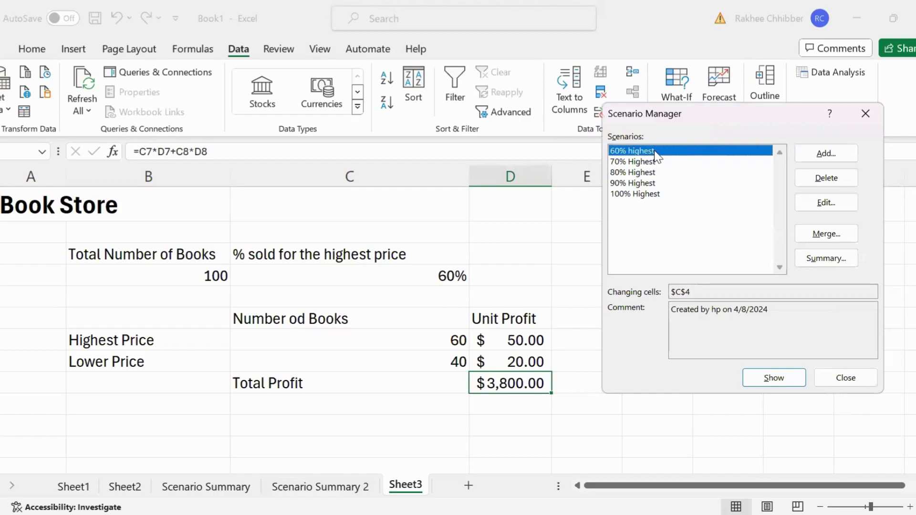
click(642, 162)
click(639, 172)
click(632, 183)
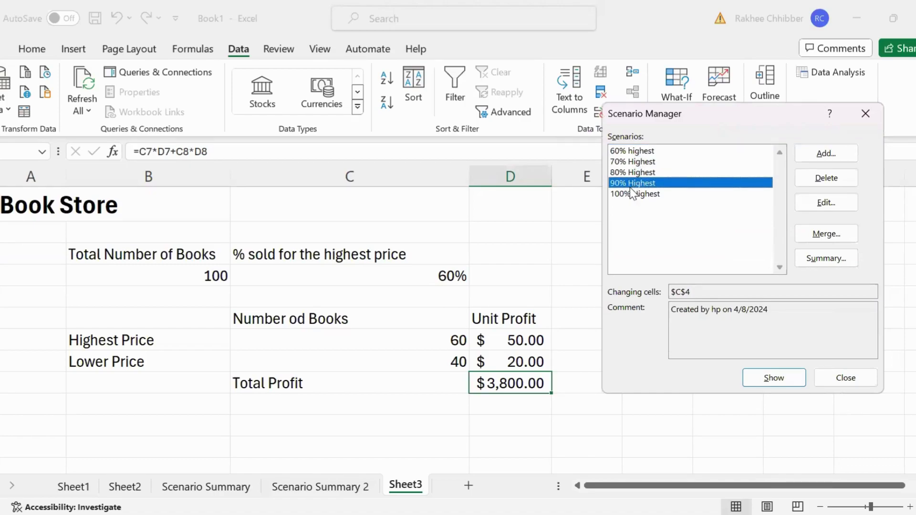
click(640, 195)
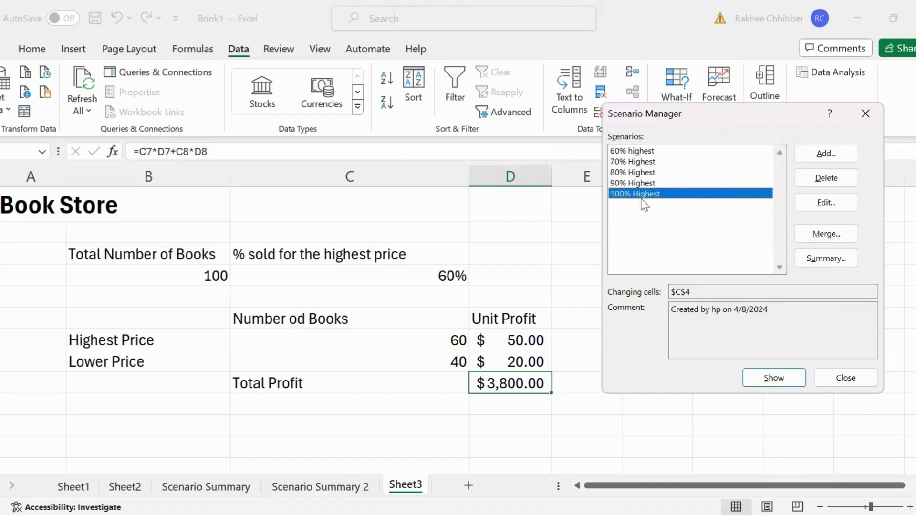
click(830, 268)
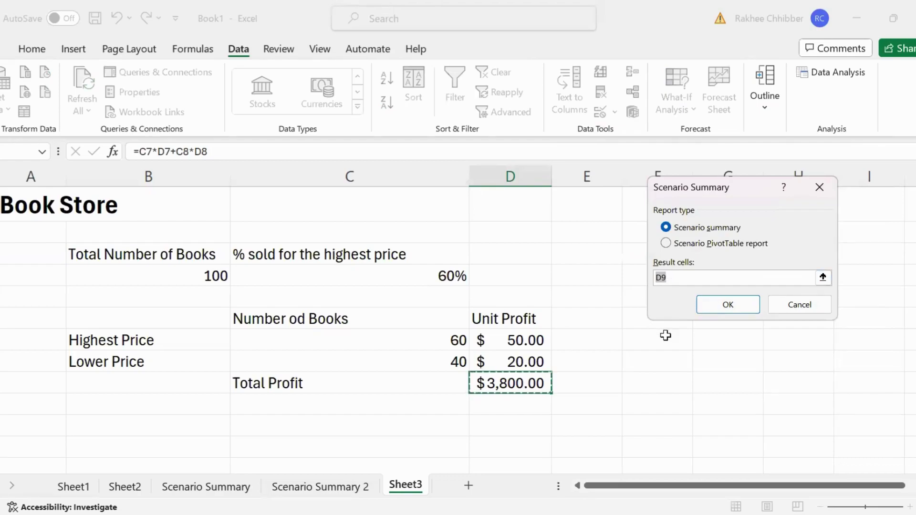
click(727, 308)
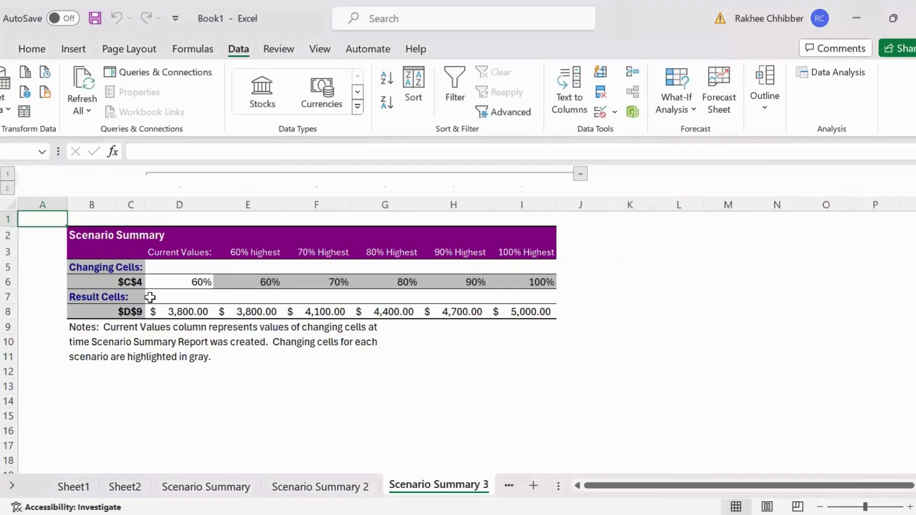
Compare the C4 percentage and the D9 total profit for the current values and each scenario in the Scenario Summary 3 report
click(185, 286)
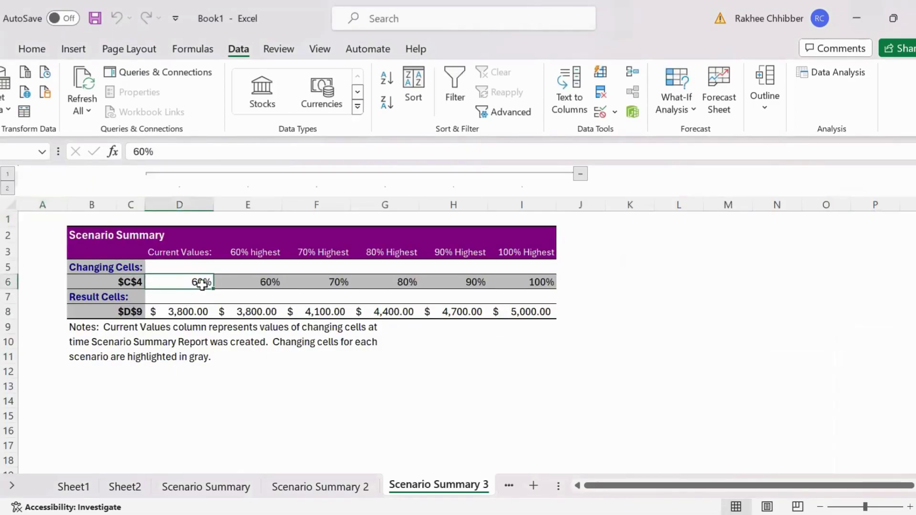
click(188, 312)
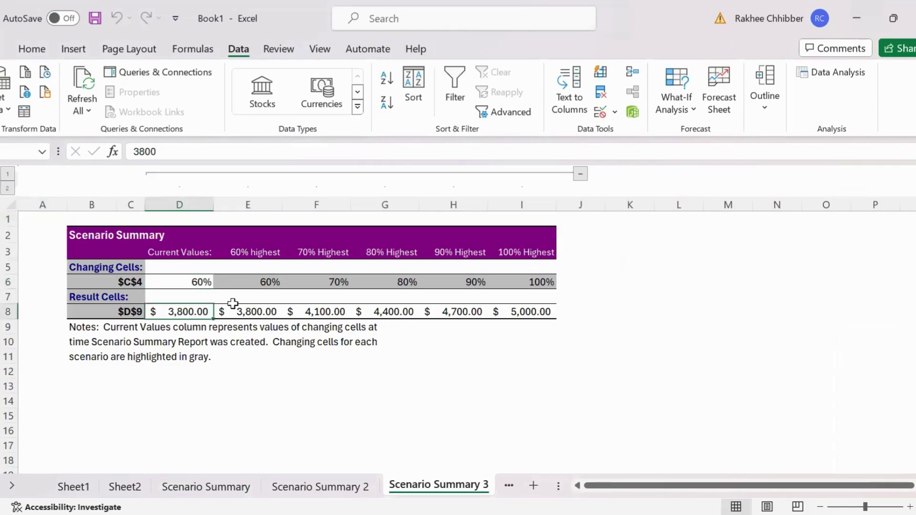
click(266, 284)
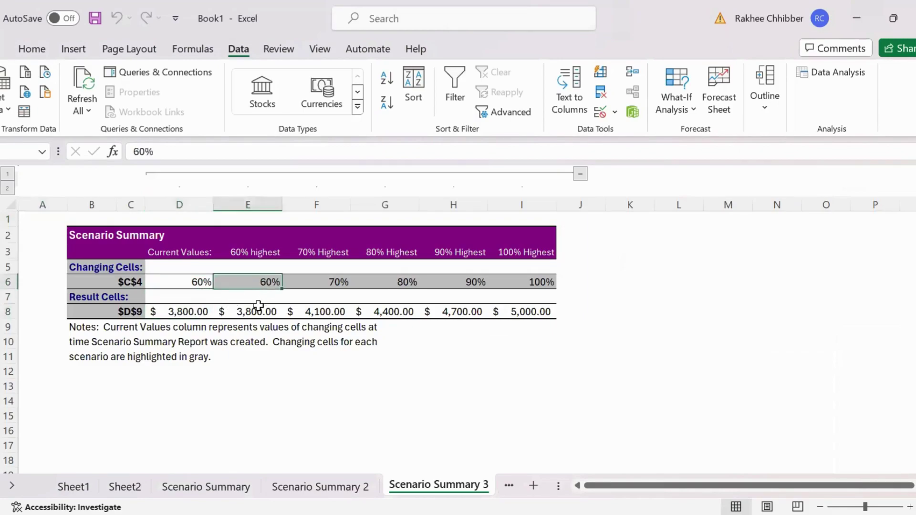
click(255, 311)
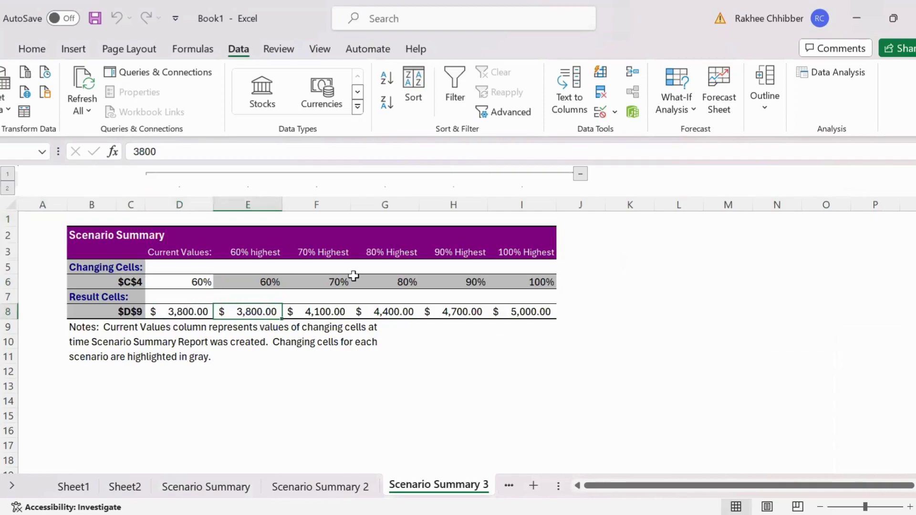
click(348, 280)
click(326, 310)
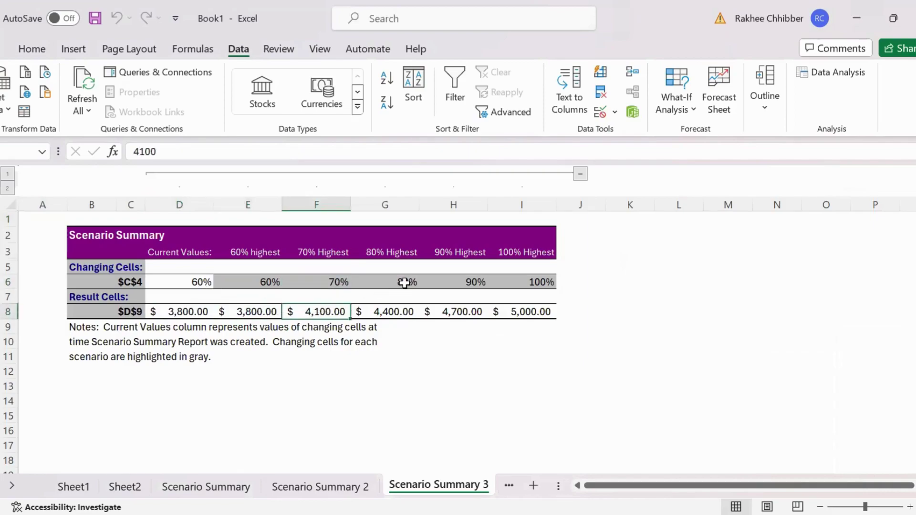
click(403, 283)
click(404, 311)
click(470, 282)
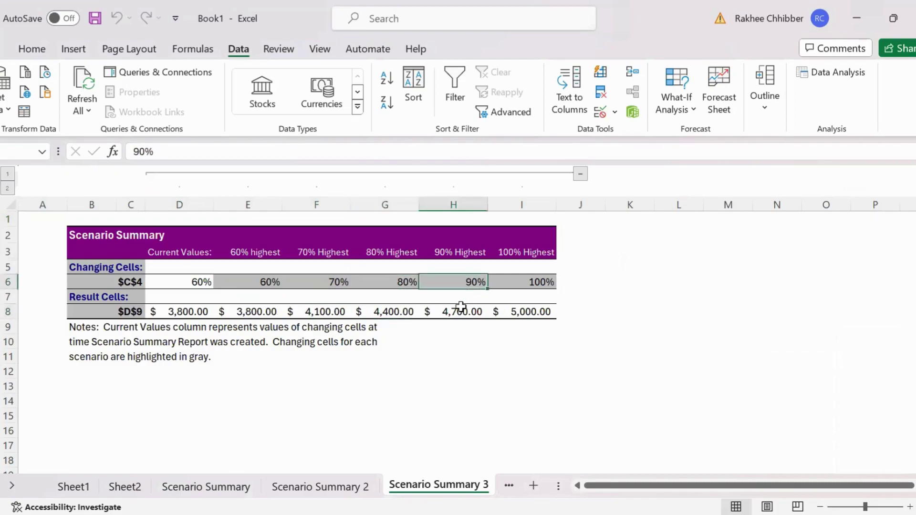
click(460, 310)
click(530, 282)
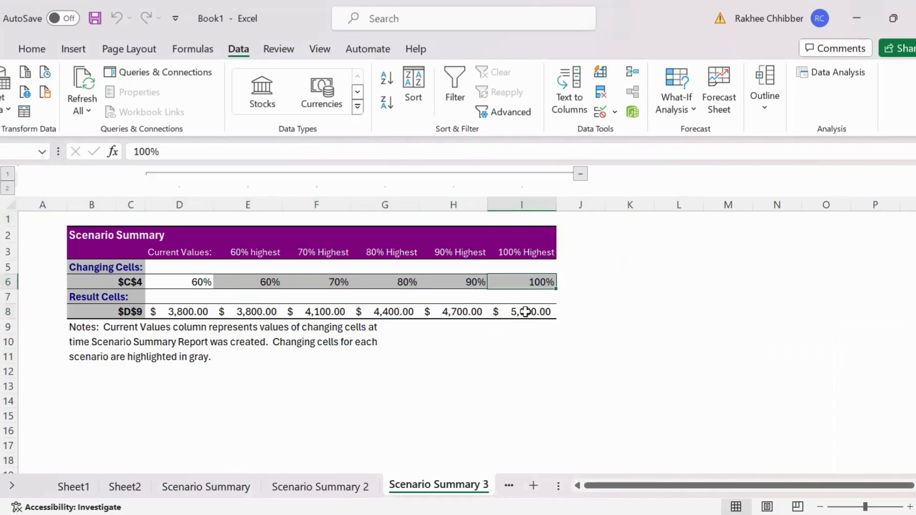
click(525, 312)
scroll(489, 352, down, 1)
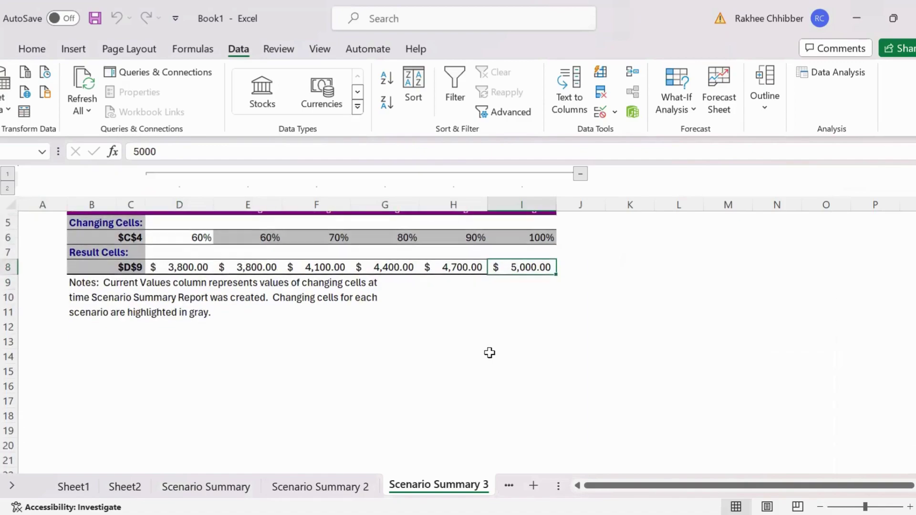
scroll(575, 333, up, 1)
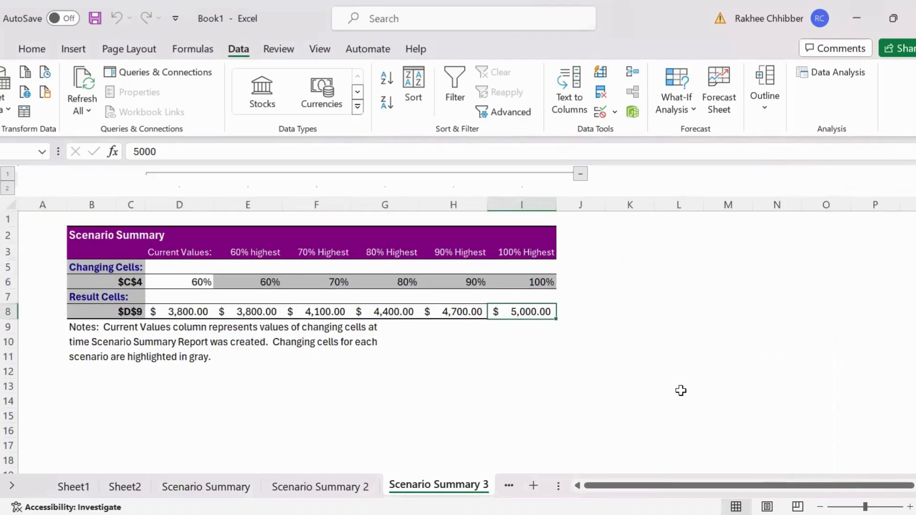